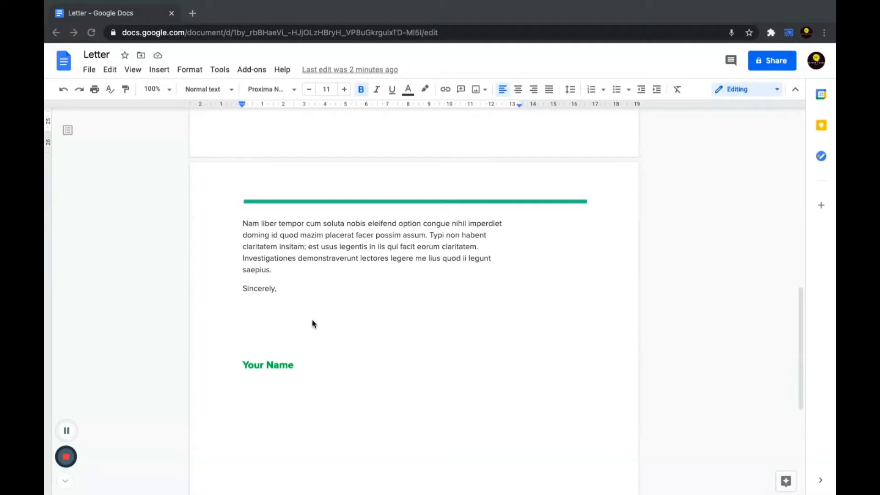
Look through both pages of the letter, checking the signature space between "Sincerely," and the closing name.
scroll(312, 323, up, 3)
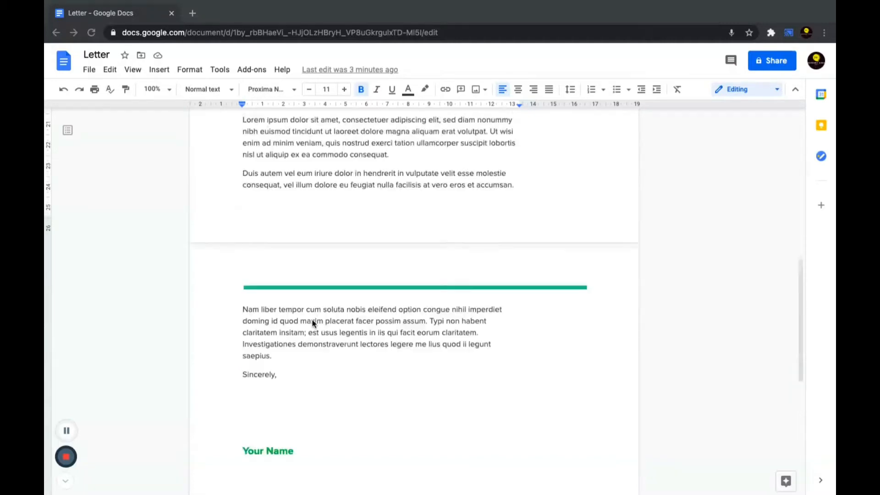
scroll(312, 323, down, 2)
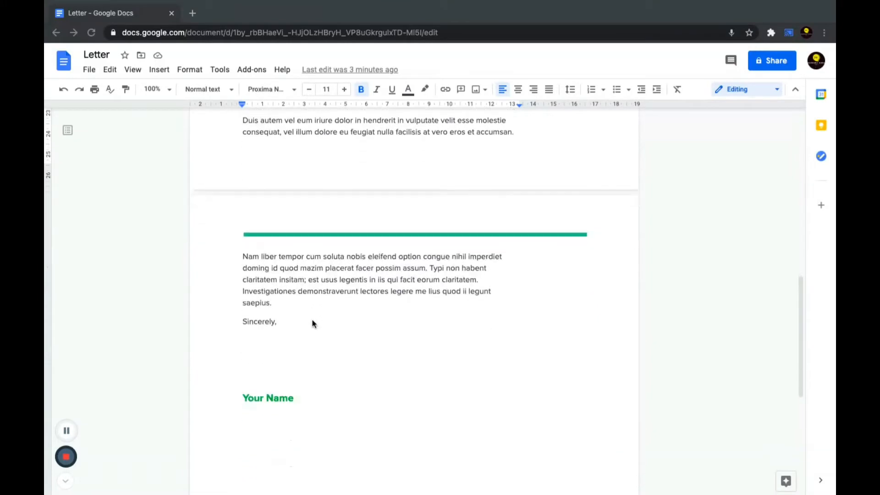
scroll(312, 323, down, 1)
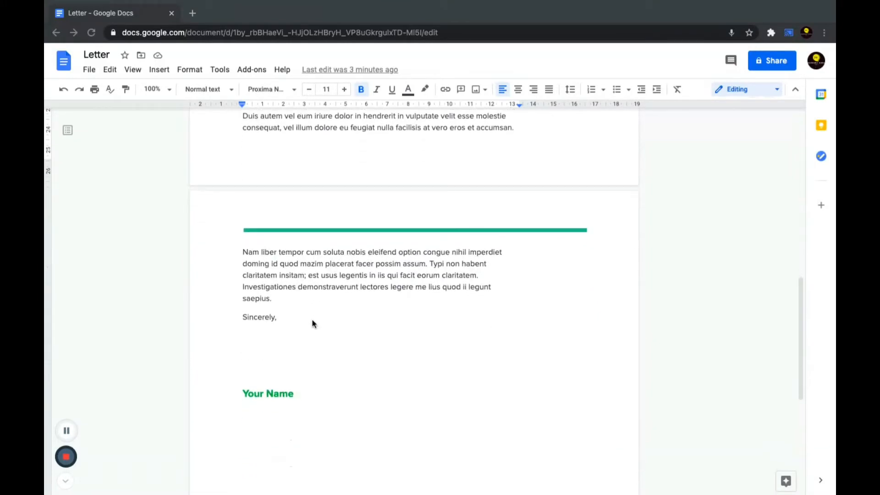
scroll(312, 323, down, 3)
scroll(312, 323, up, 5)
scroll(312, 323, down, 1)
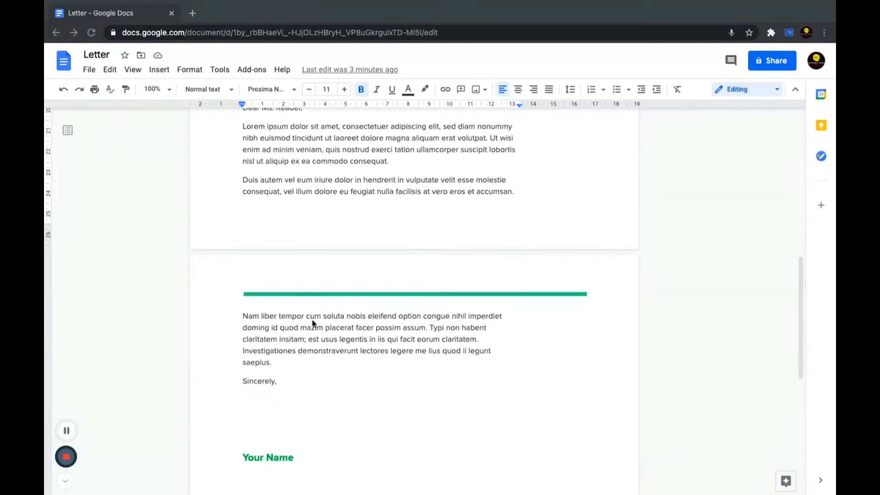
scroll(312, 323, up, 5)
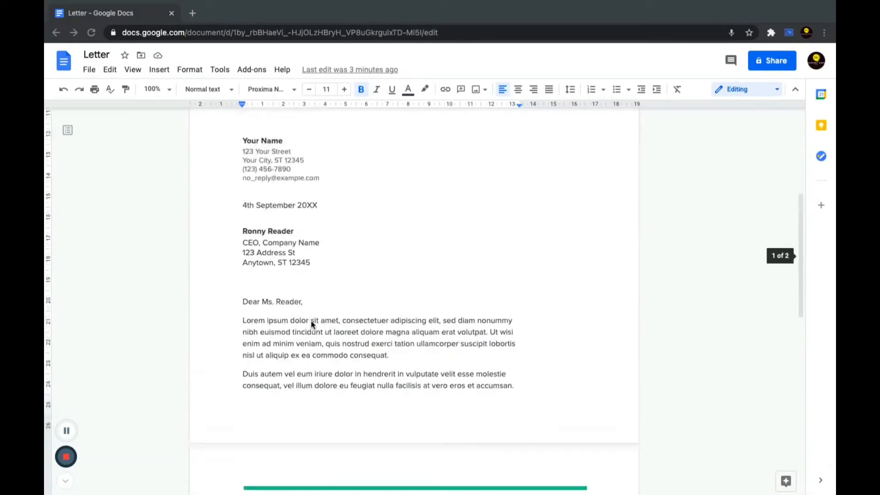
scroll(312, 323, up, 2)
scroll(312, 323, down, 5)
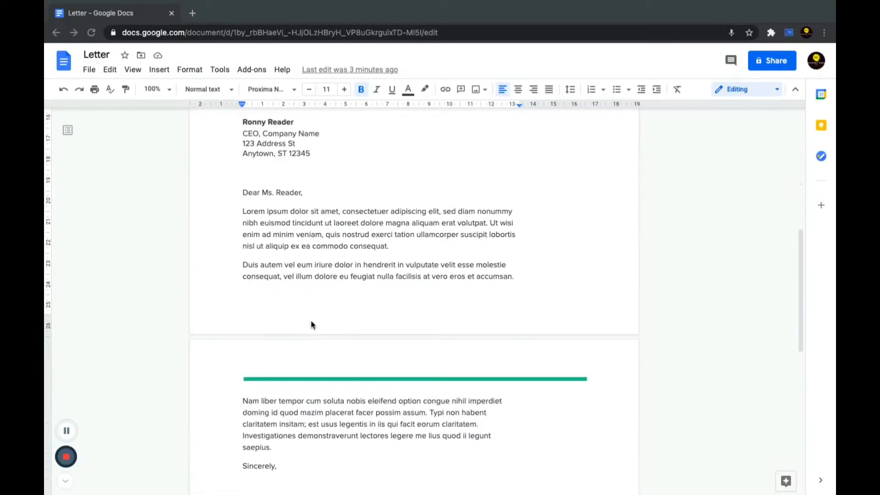
scroll(311, 324, down, 3)
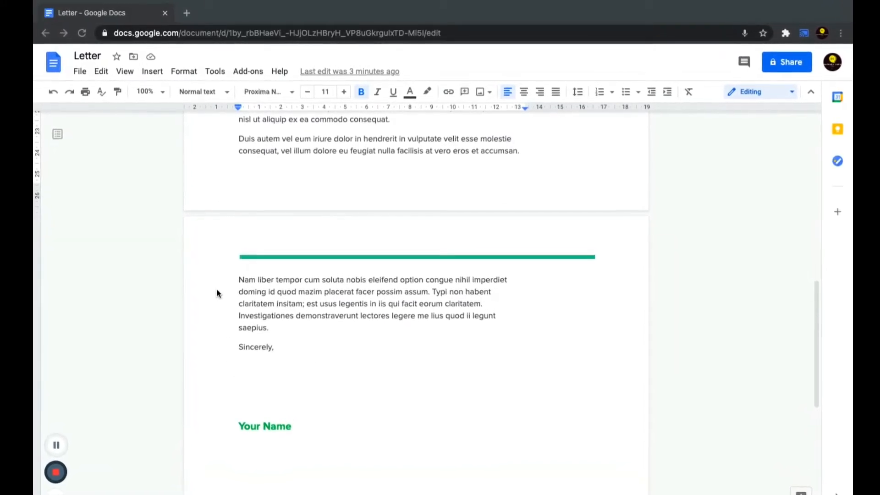
Start a new drawing in the letter and handwrite a signature with the Scribble tool, including the dot over the i.
click(148, 75)
mouse_move(169, 136)
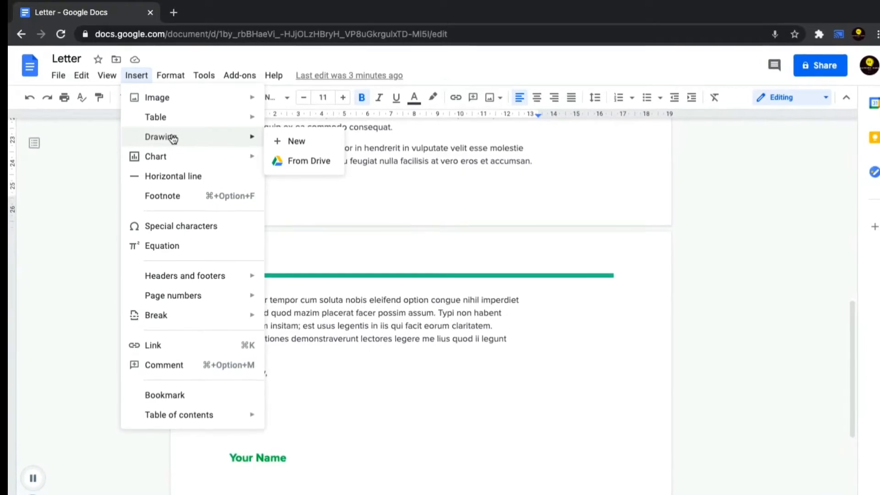
click(295, 145)
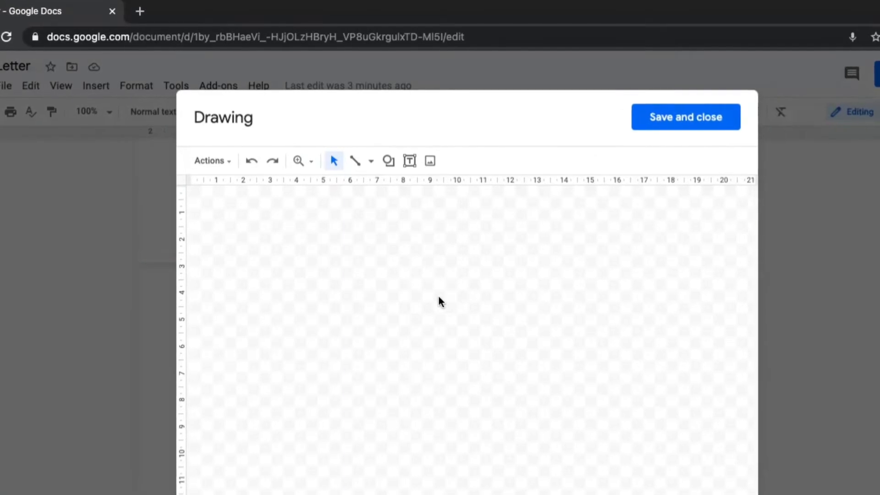
click(374, 175)
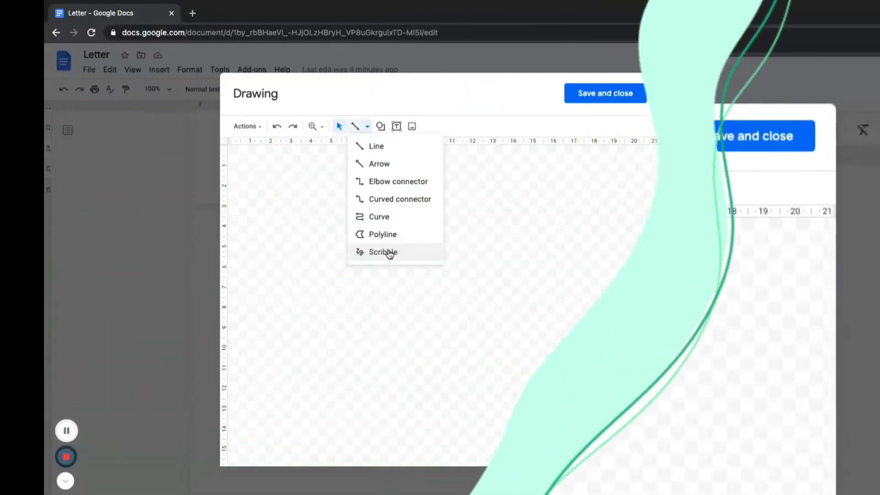
click(407, 383)
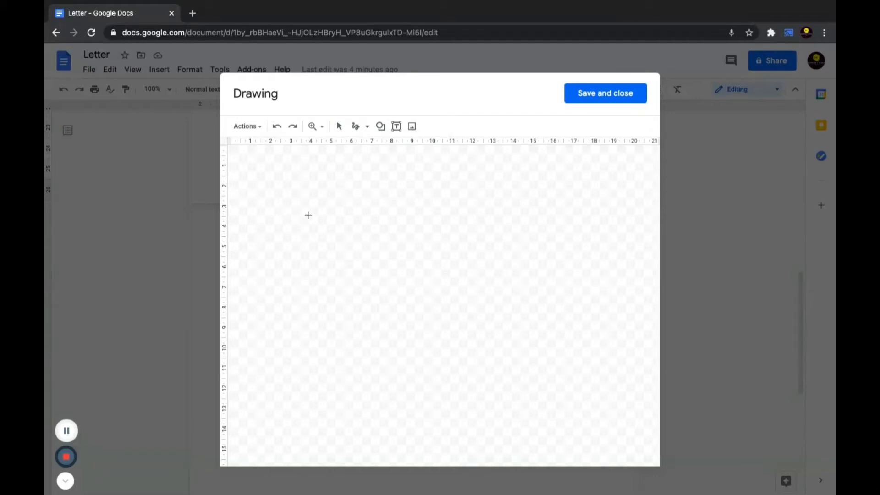
mouse_move(308, 215)
mouse_down()
mouse_move(311, 298)
mouse_move(296, 260)
mouse_move(309, 303)
mouse_move(334, 284)
mouse_move(379, 296)
mouse_move(386, 276)
mouse_move(415, 284)
mouse_move(433, 277)
mouse_move(441, 288)
mouse_up()
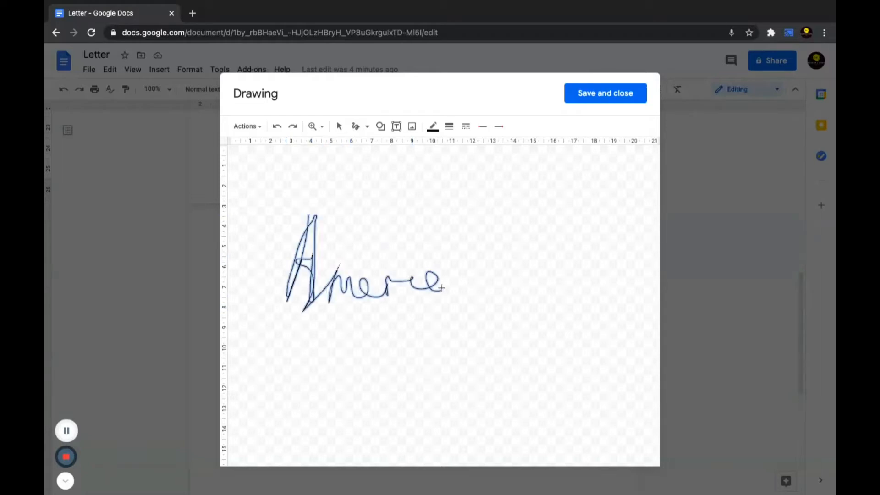
click(418, 255)
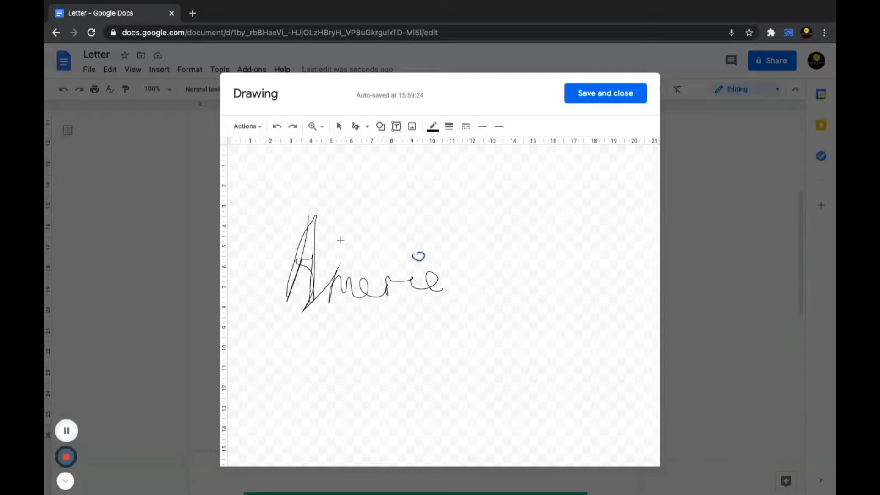
Show the guides on the drawing canvas.
click(262, 128)
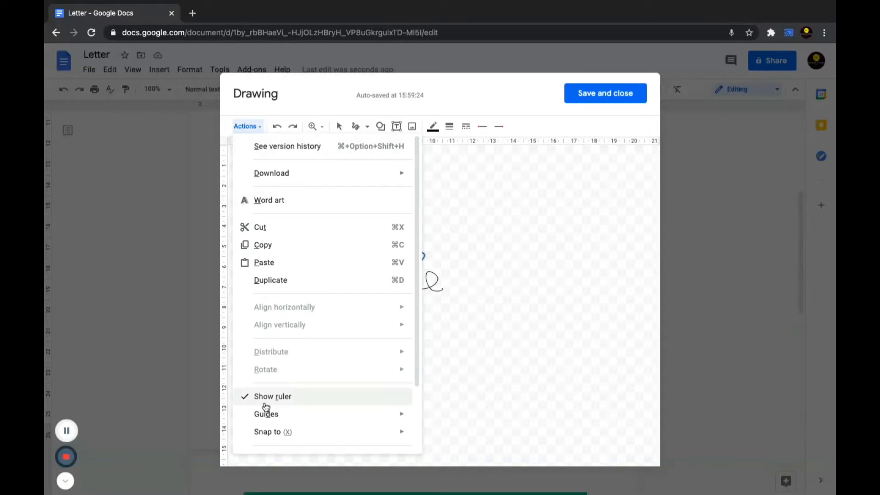
mouse_move(267, 416)
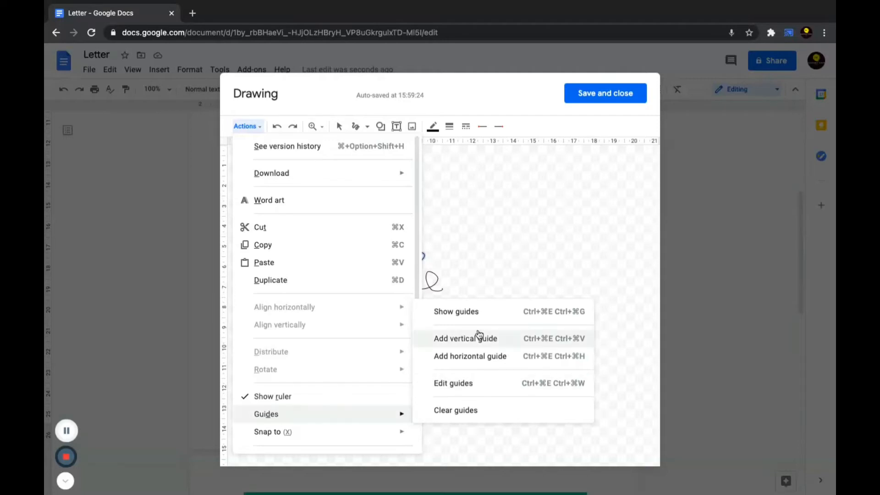
click(466, 316)
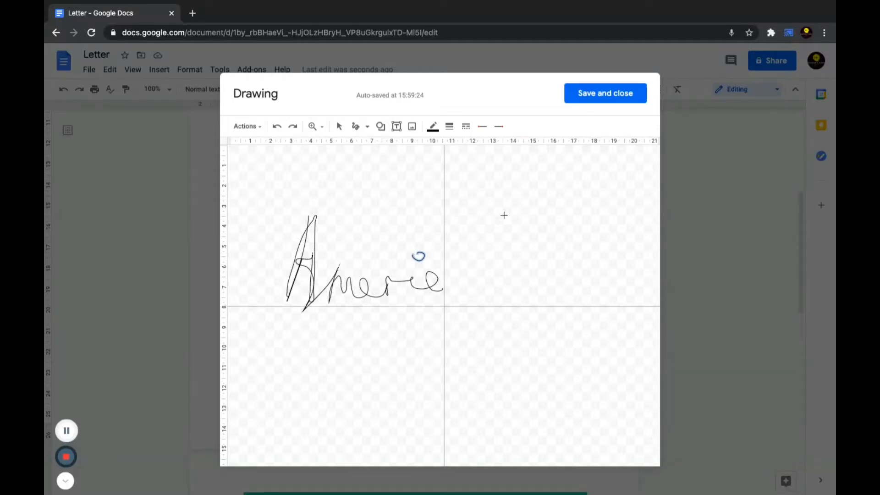
Add a second vertical guide to the drawing and move it to about 17.5 on the horizontal ruler.
click(260, 130)
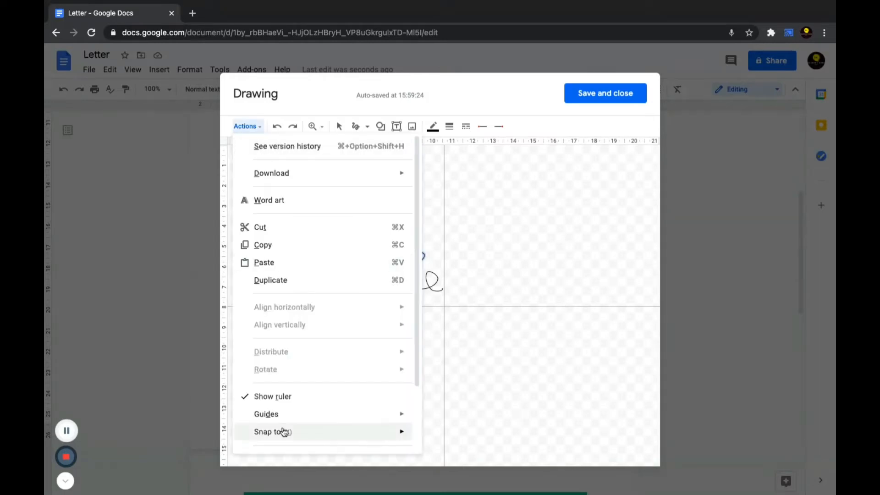
mouse_move(296, 414)
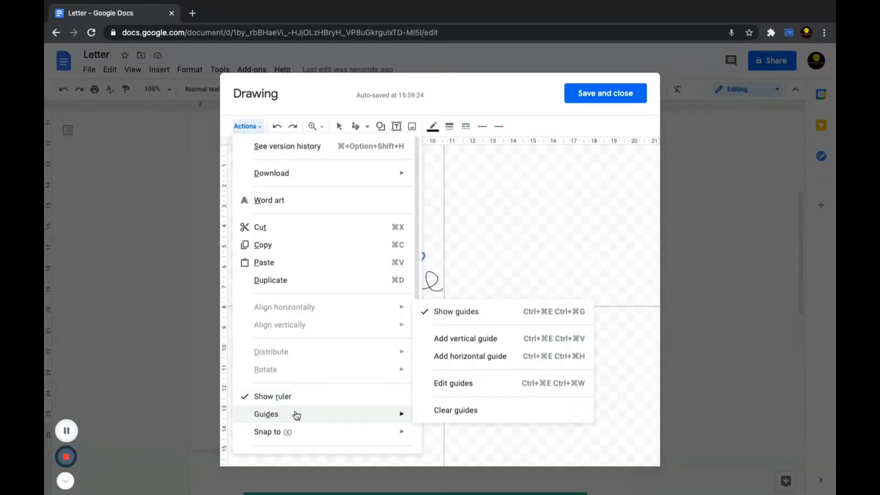
click(477, 339)
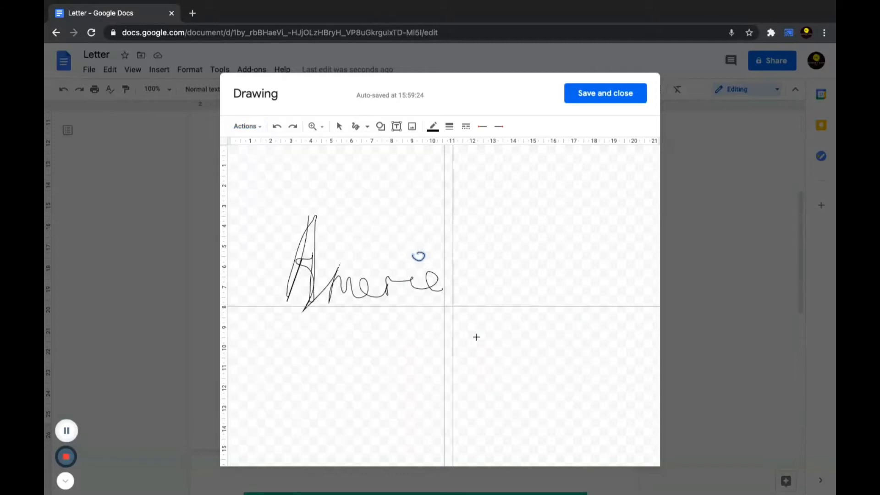
click(339, 126)
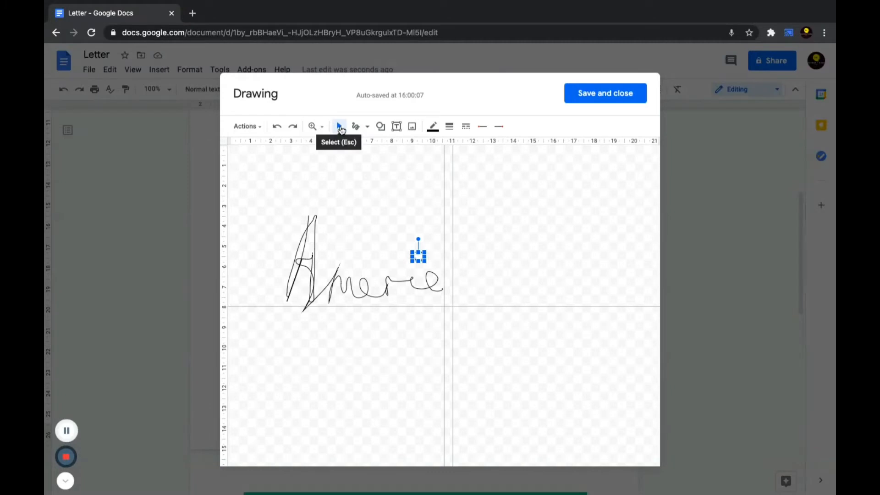
click(452, 188)
drag(452, 188, 584, 189)
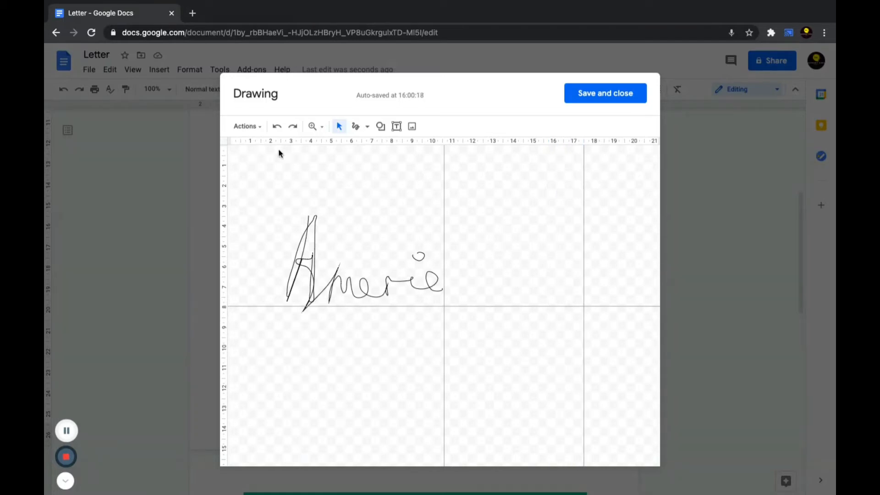
Add a second horizontal guide and move the original horizontal guide up to about 6 on the vertical ruler.
click(258, 127)
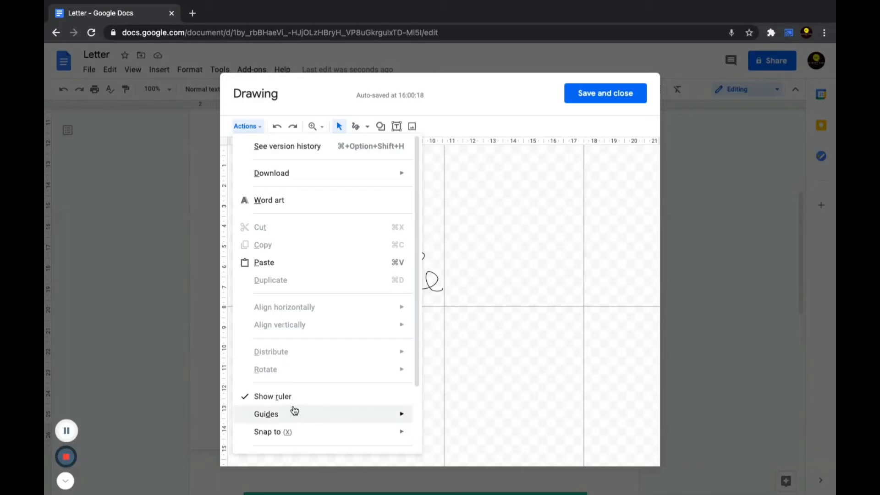
mouse_move(292, 413)
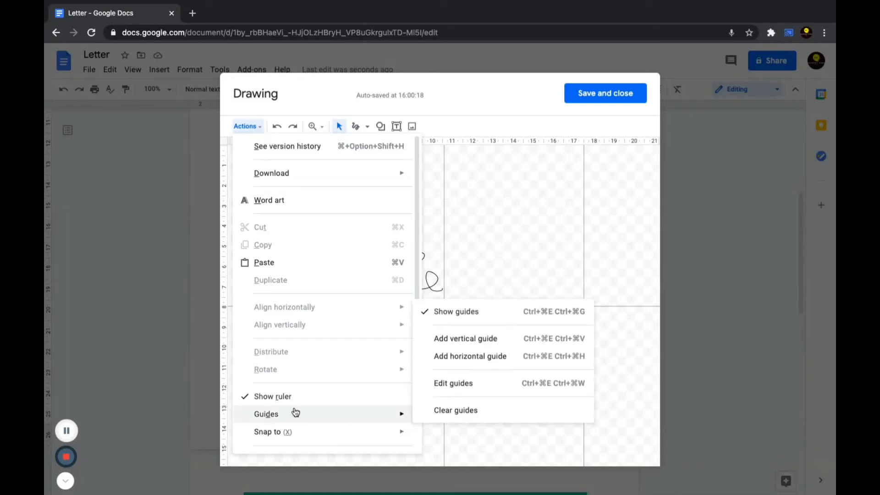
click(476, 361)
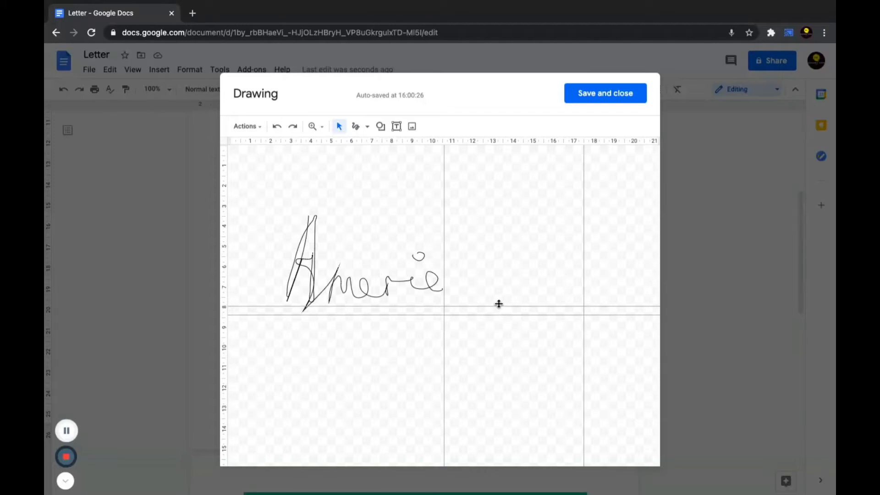
drag(429, 305, 431, 266)
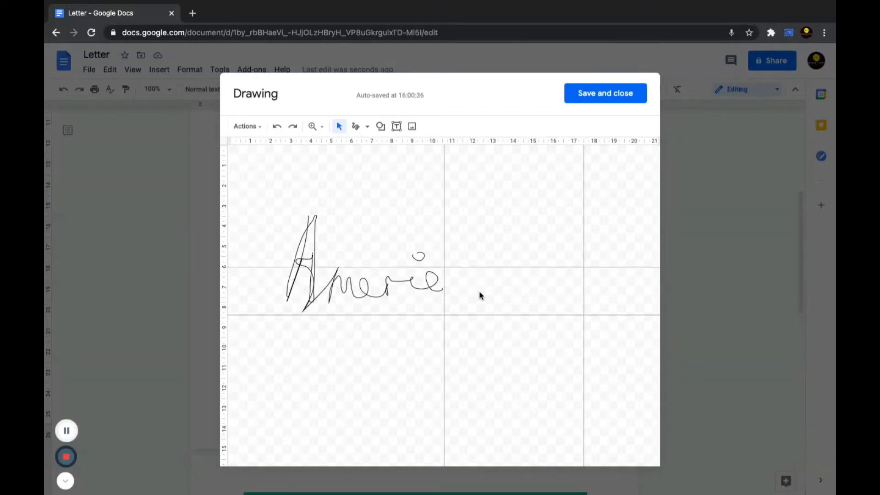
Handwrite a smaller signature inside the box formed by the guides with the Scribble tool, redrawing the dot over its i smaller.
click(367, 127)
click(377, 251)
mouse_move(454, 278)
mouse_down()
mouse_move(454, 306)
mouse_move(458, 274)
mouse_up()
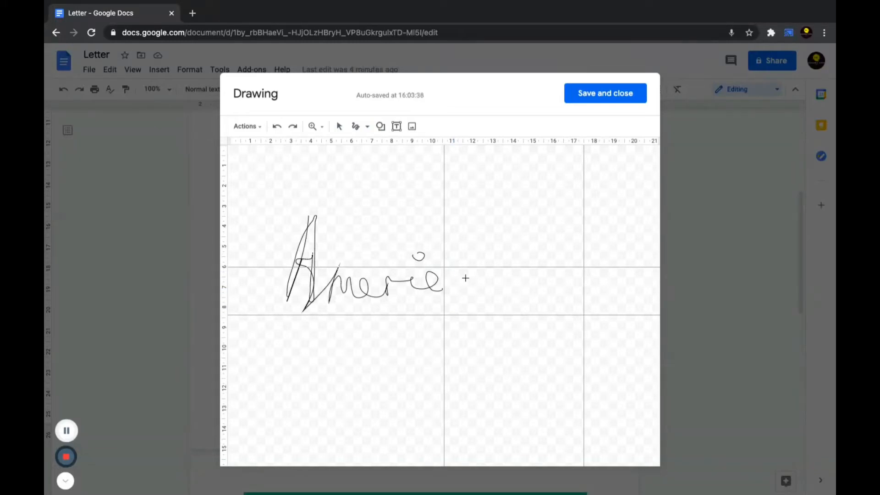
mouse_move(466, 279)
mouse_down()
mouse_move(477, 308)
mouse_move(485, 297)
mouse_move(498, 306)
mouse_move(549, 300)
mouse_move(562, 312)
mouse_up()
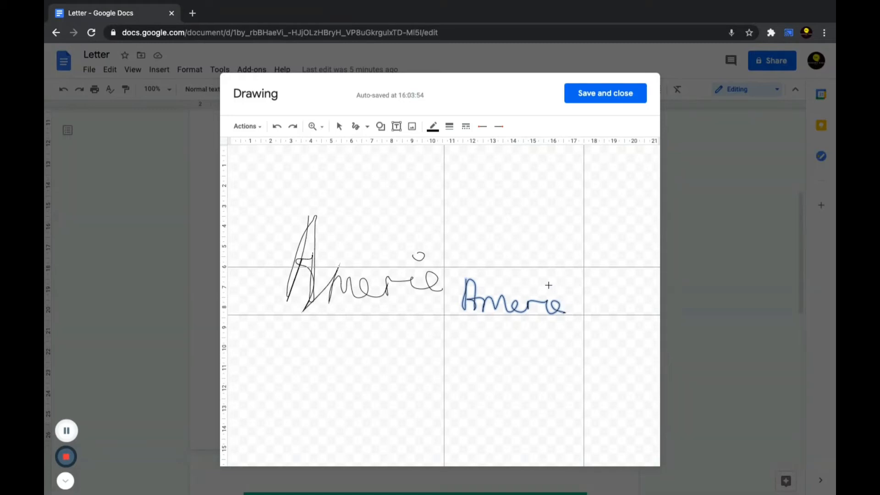
mouse_move(549, 282)
mouse_down()
mouse_move(560, 279)
mouse_move(553, 284)
mouse_up()
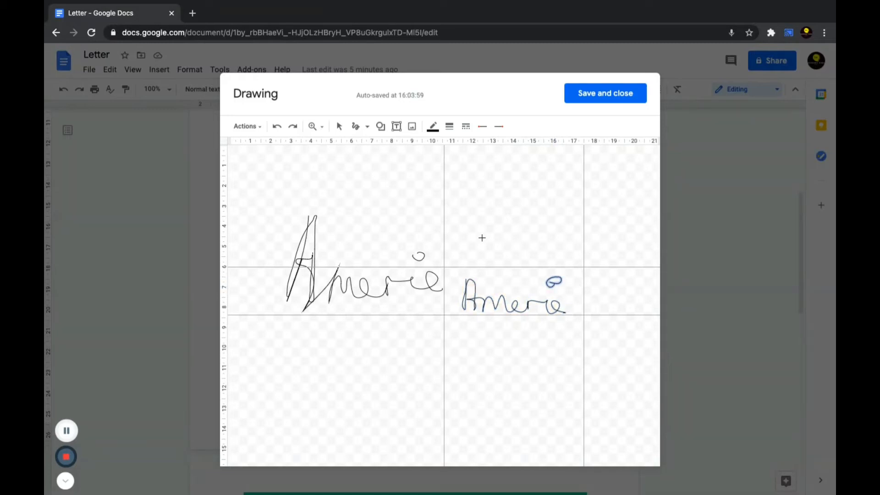
click(277, 129)
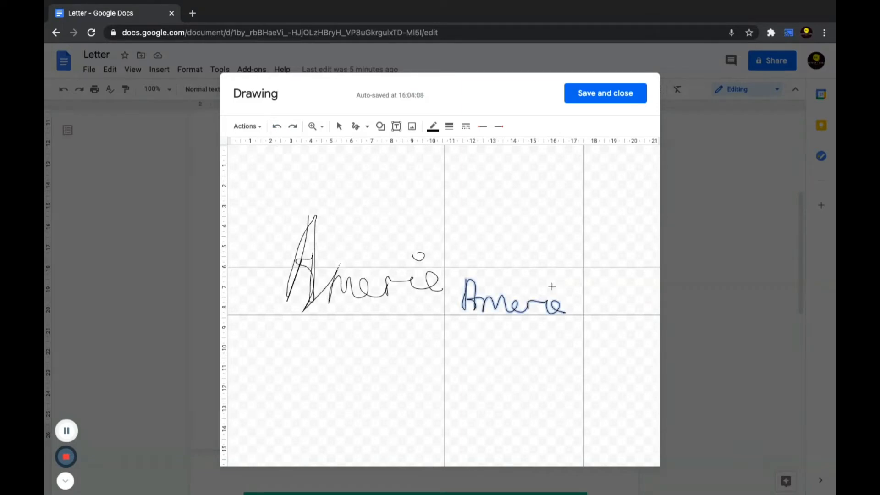
drag(549, 285, 549, 286)
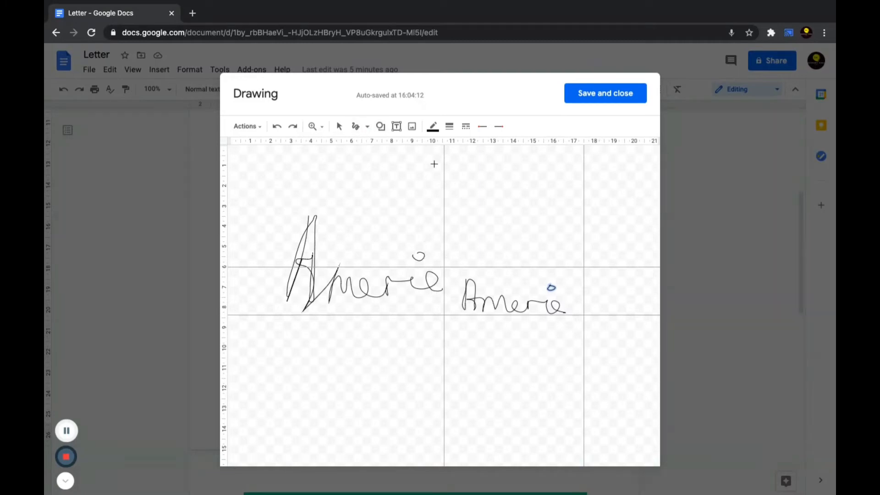
Scribble another signature in red above the smaller one and set its line weight to 8px.
click(438, 130)
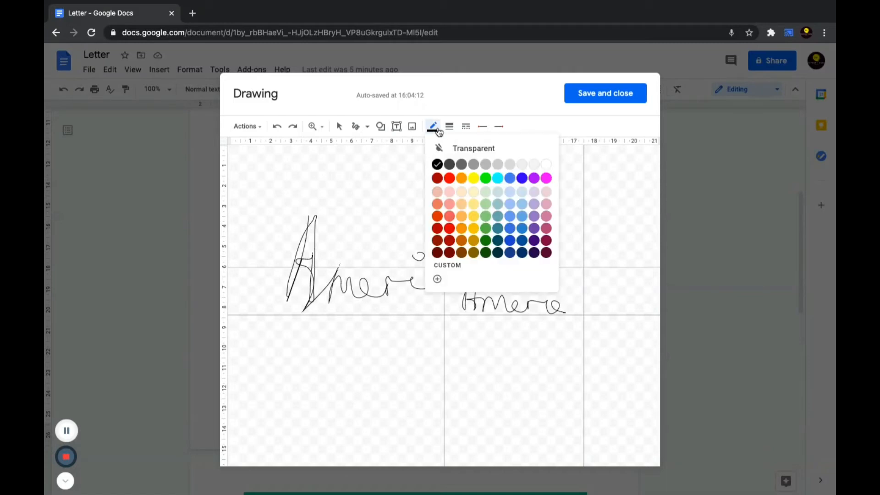
click(450, 178)
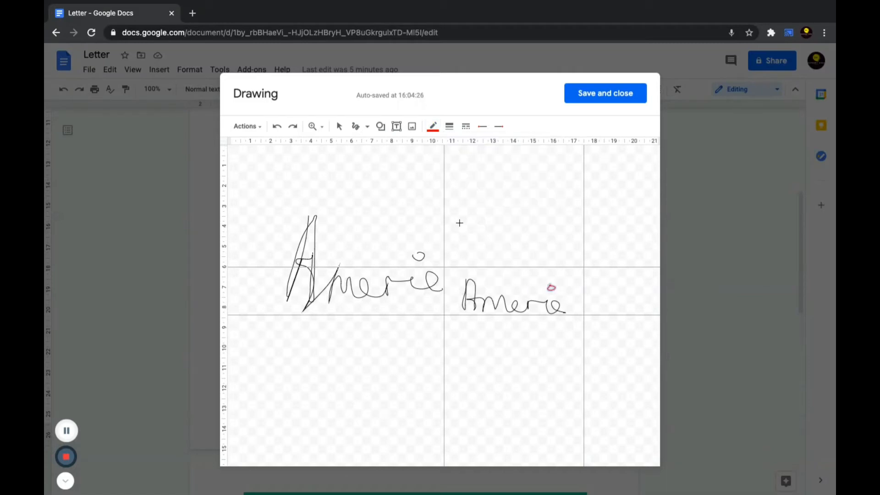
mouse_move(458, 241)
mouse_down()
mouse_move(479, 224)
mouse_move(481, 251)
mouse_move(503, 240)
mouse_move(563, 260)
mouse_up()
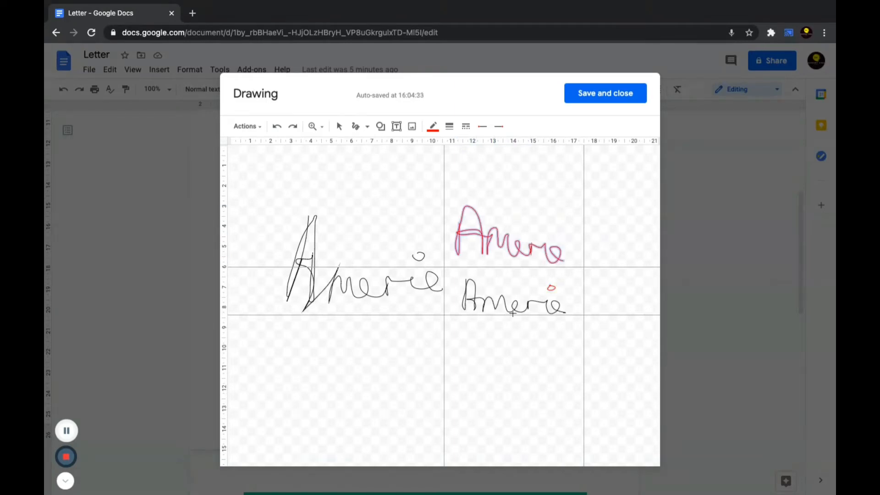
click(449, 126)
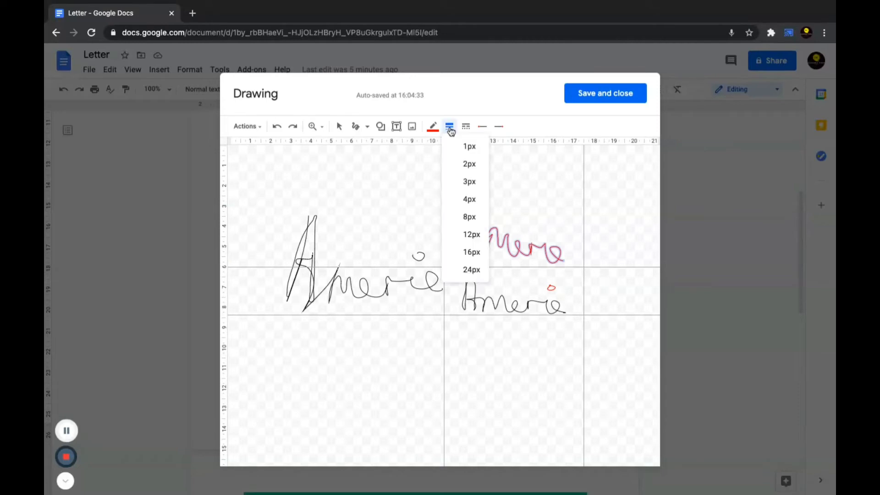
click(468, 217)
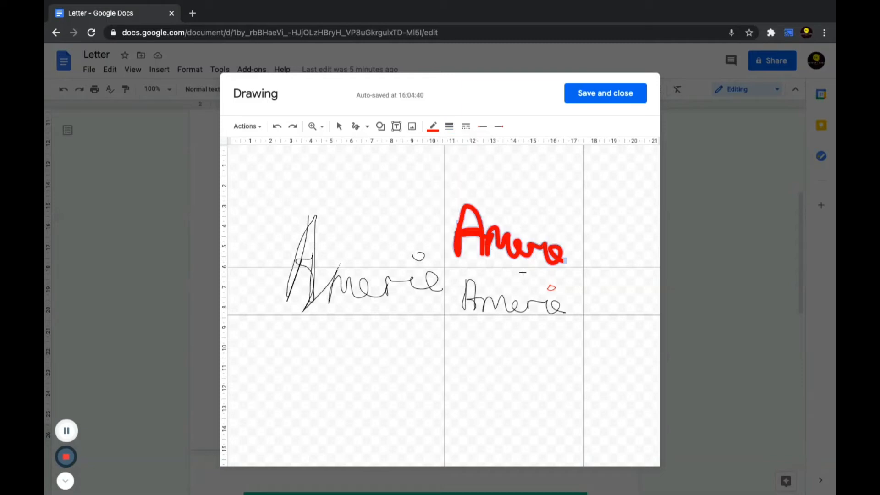
Set the red signature's line weight to 4px, and try the short-dashed and dotted line styles on it.
click(449, 126)
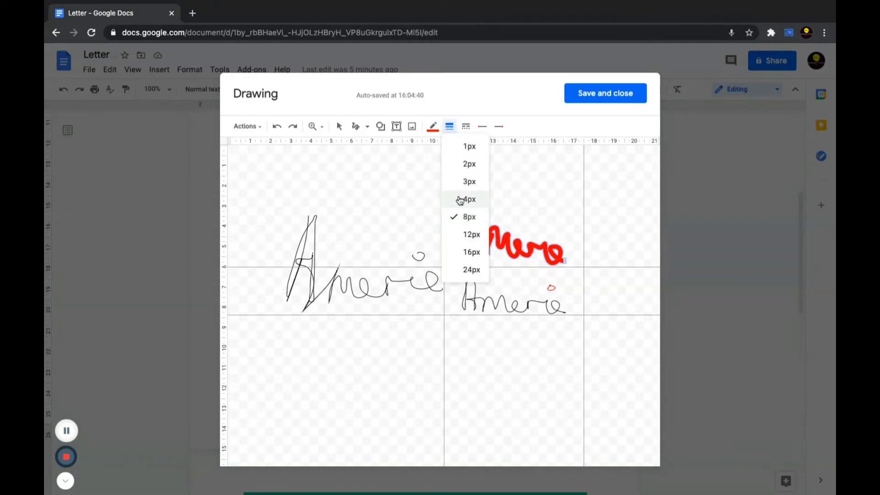
click(460, 200)
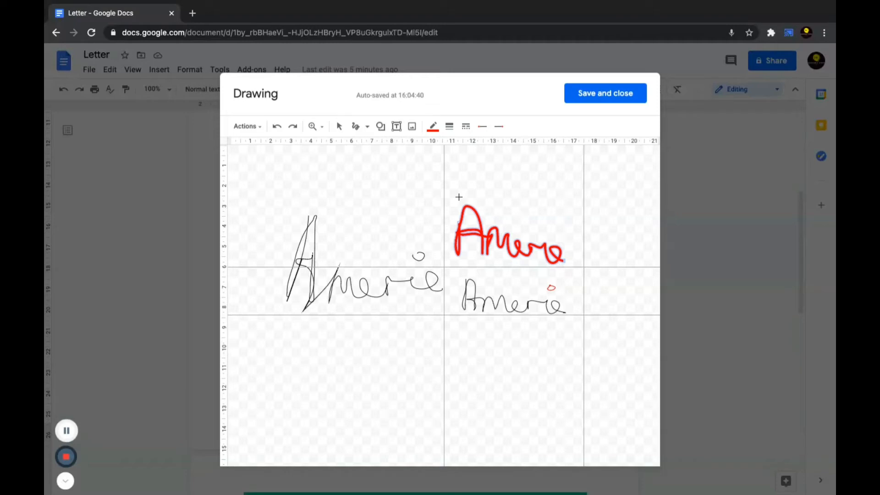
click(465, 126)
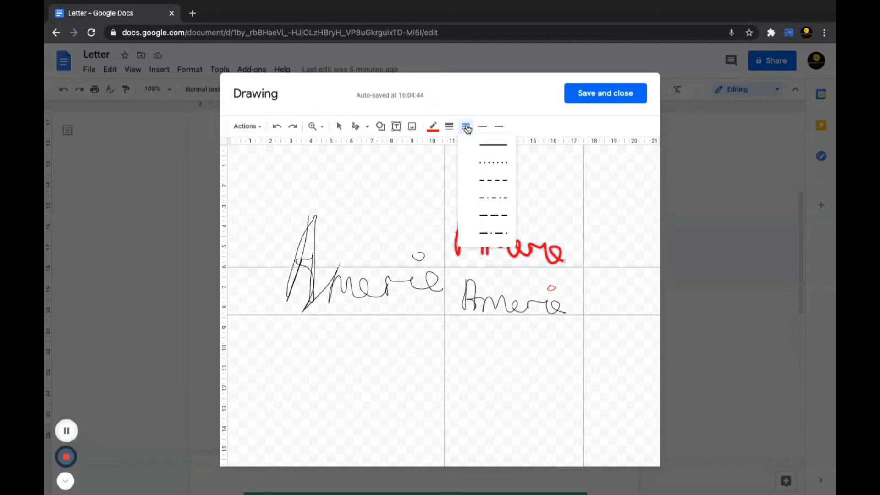
click(485, 180)
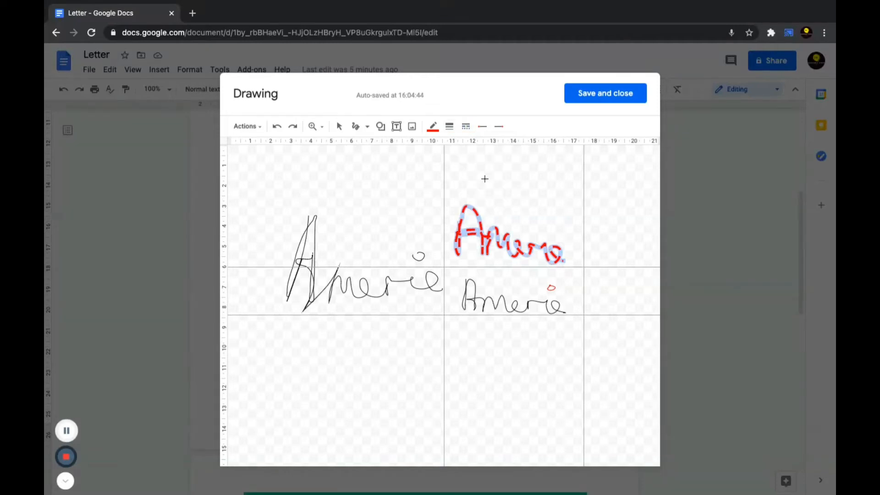
click(465, 126)
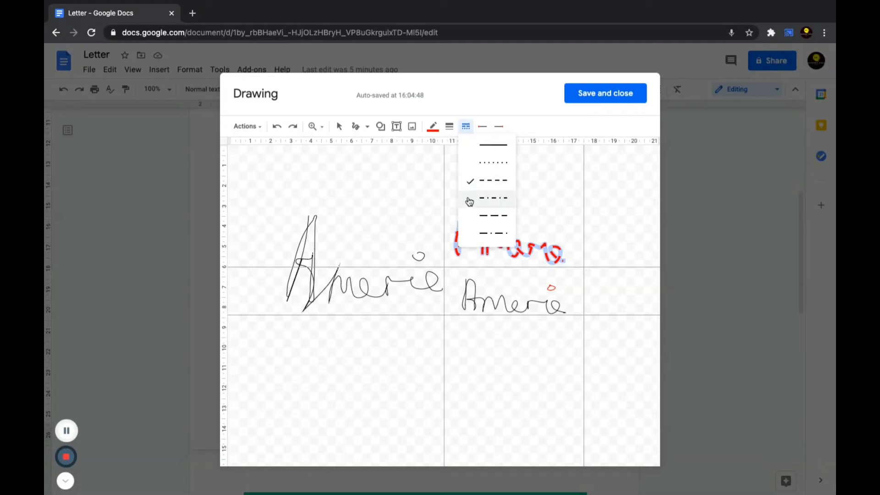
click(492, 159)
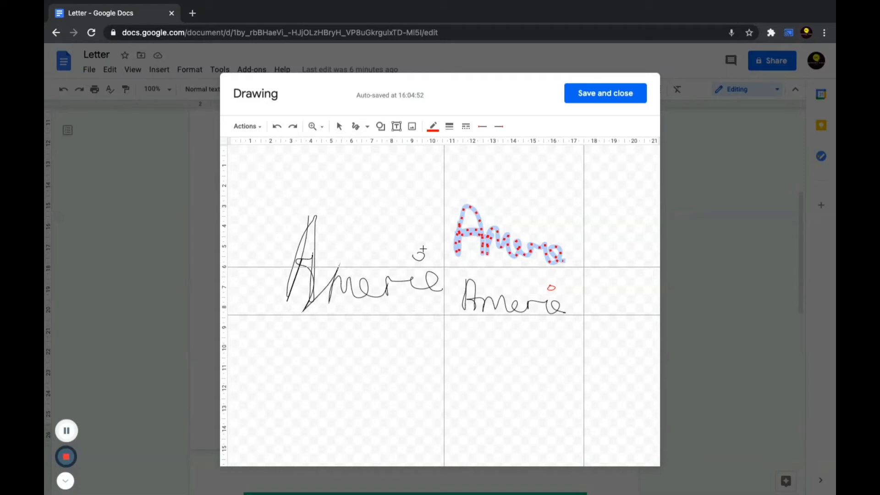
Undo the line formatting and all the scribbled signatures, leaving only the guides in the drawing.
click(277, 125)
click(277, 126)
click(277, 126)
click(276, 126)
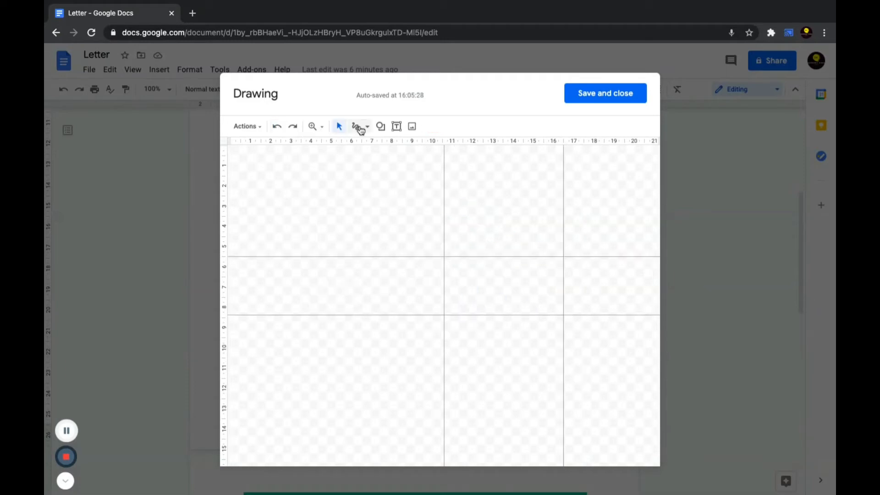
Scribble a new signature inside the box formed by the guides, dot its i, and save the drawing into the letter.
click(360, 129)
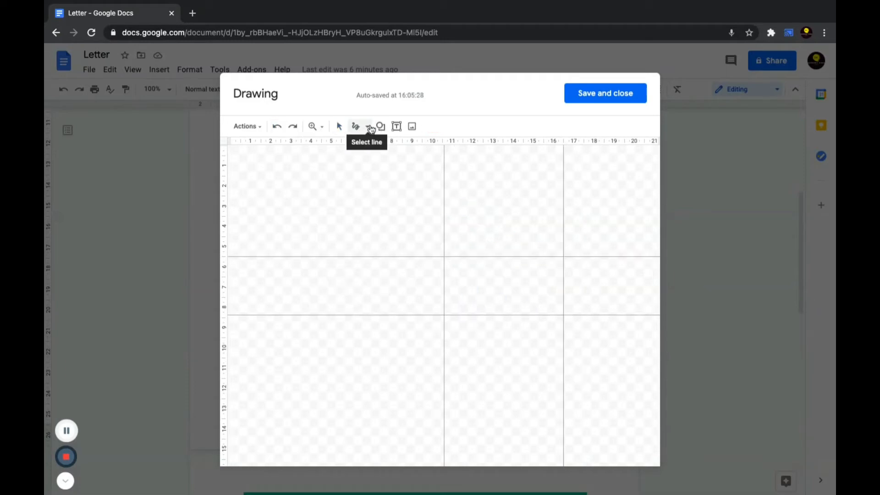
click(367, 126)
click(502, 295)
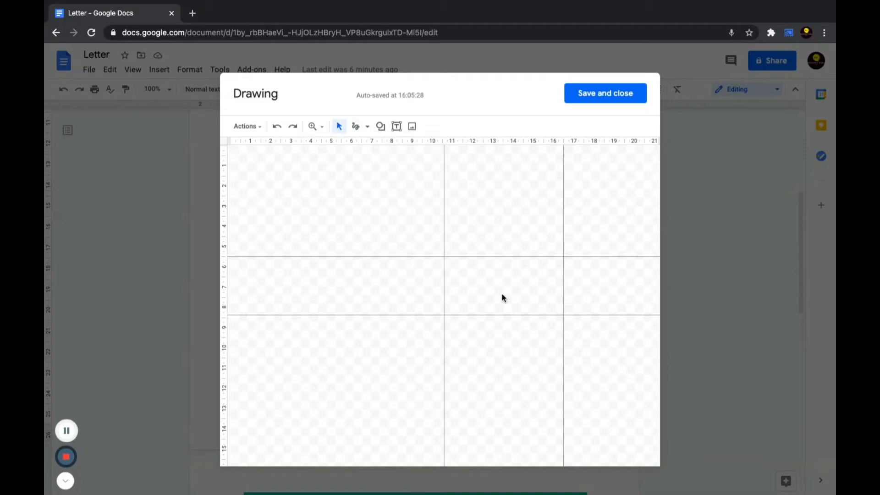
click(356, 125)
mouse_move(454, 301)
mouse_down()
mouse_move(458, 262)
mouse_move(467, 302)
mouse_move(480, 279)
mouse_move(503, 298)
mouse_move(545, 304)
mouse_up()
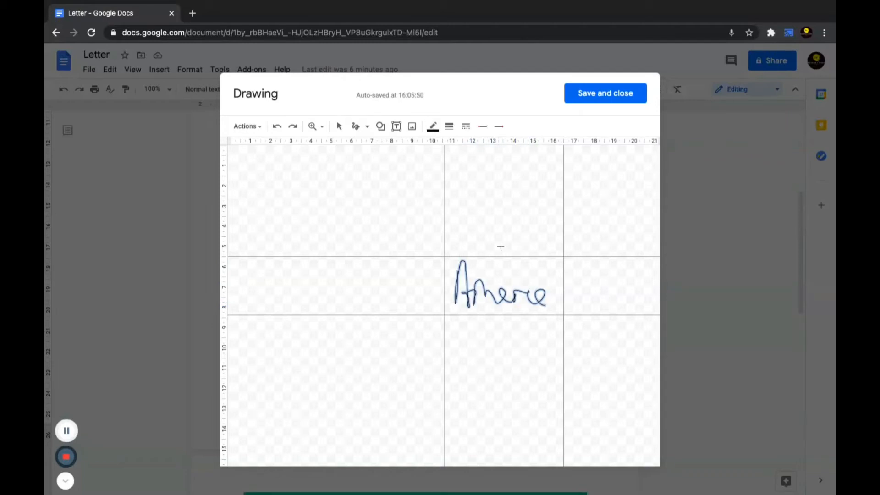
drag(529, 278, 529, 276)
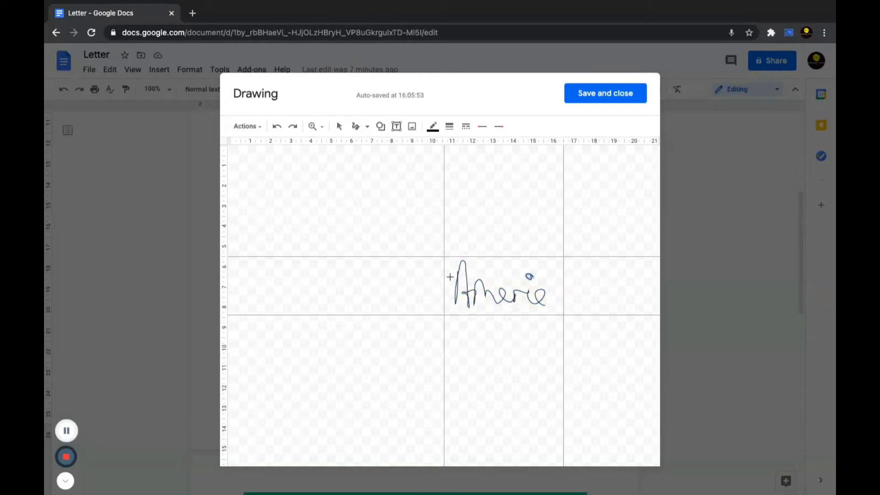
click(594, 94)
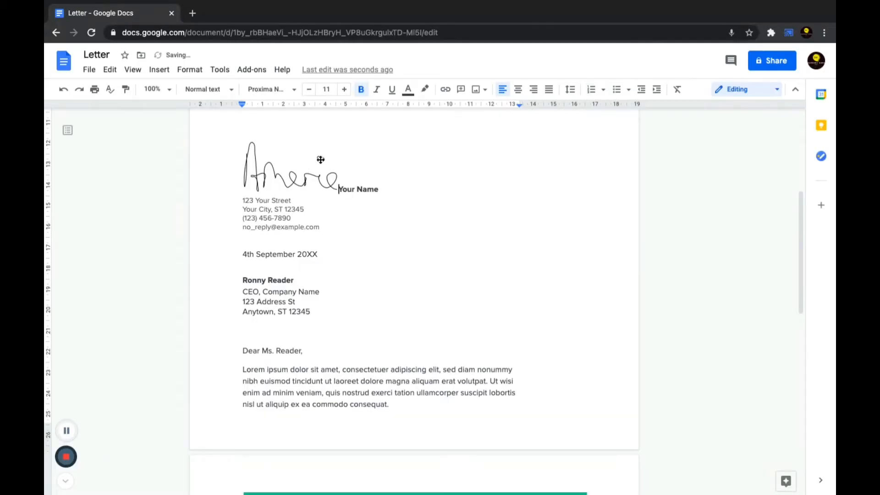
Scale the inserted signature slightly smaller from its corner, and try stretching it horizontally before undoing that stretch.
click(297, 180)
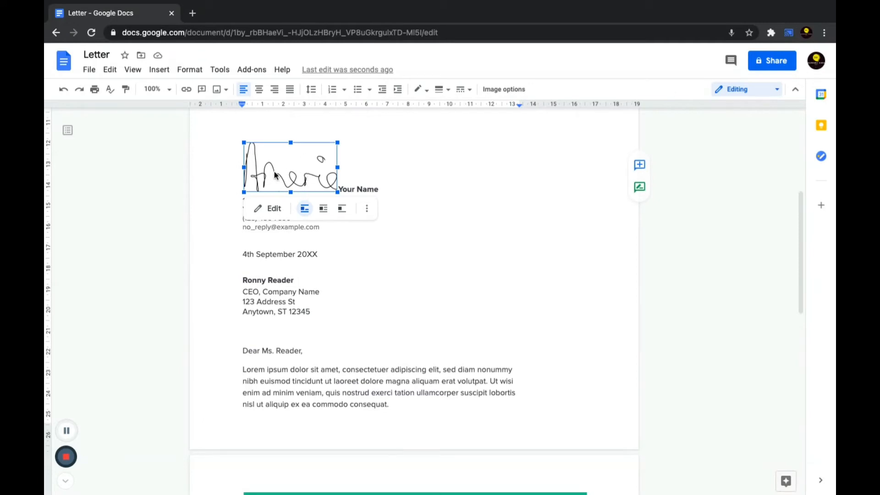
click(513, 285)
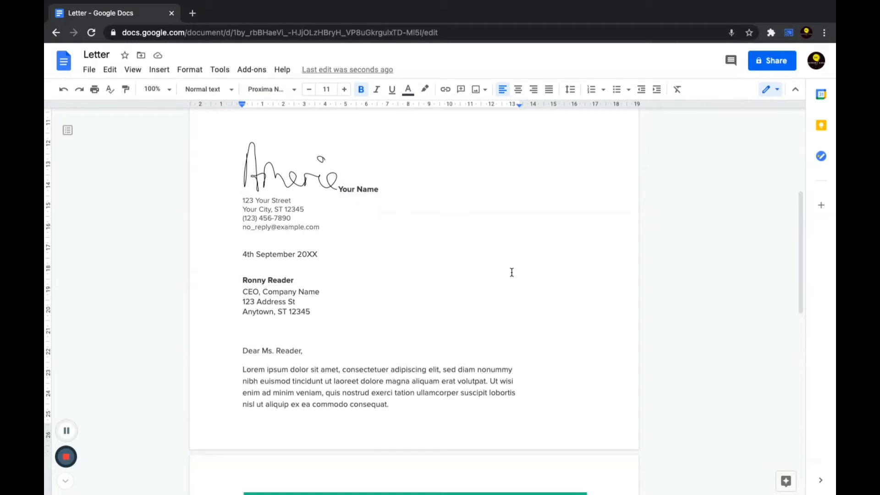
click(299, 174)
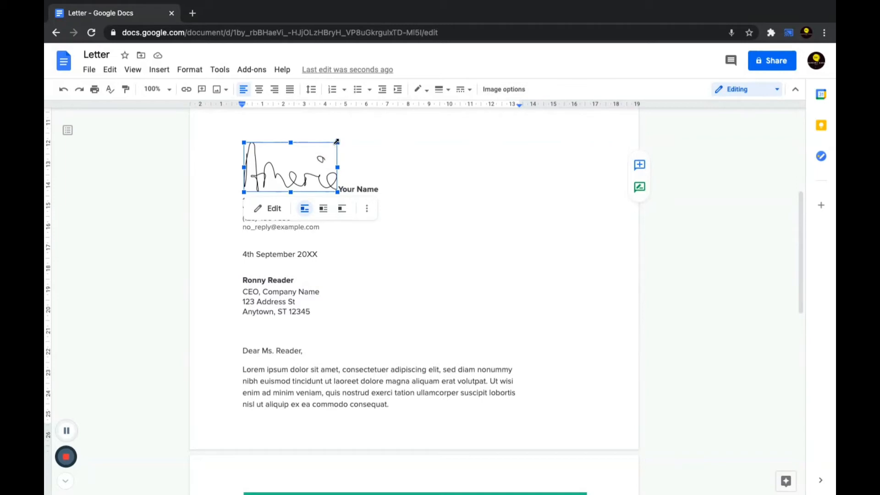
mouse_move(336, 142)
mouse_down()
mouse_move(318, 152)
mouse_move(348, 157)
mouse_move(315, 156)
mouse_move(343, 158)
mouse_up()
mouse_move(242, 141)
mouse_down()
mouse_move(270, 156)
mouse_move(225, 131)
mouse_up()
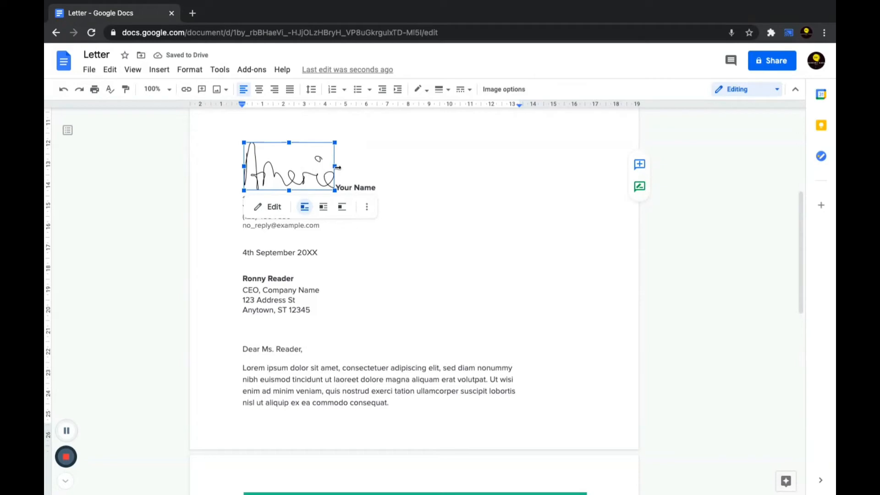
drag(334, 166, 434, 175)
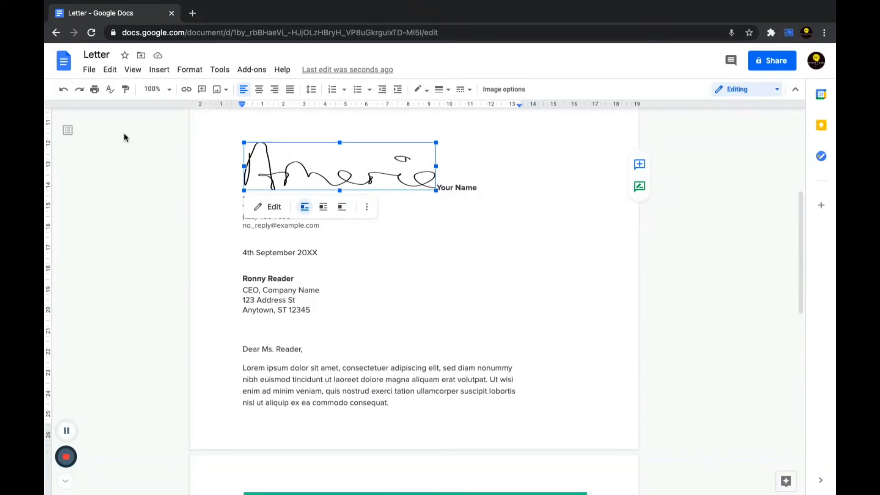
click(64, 88)
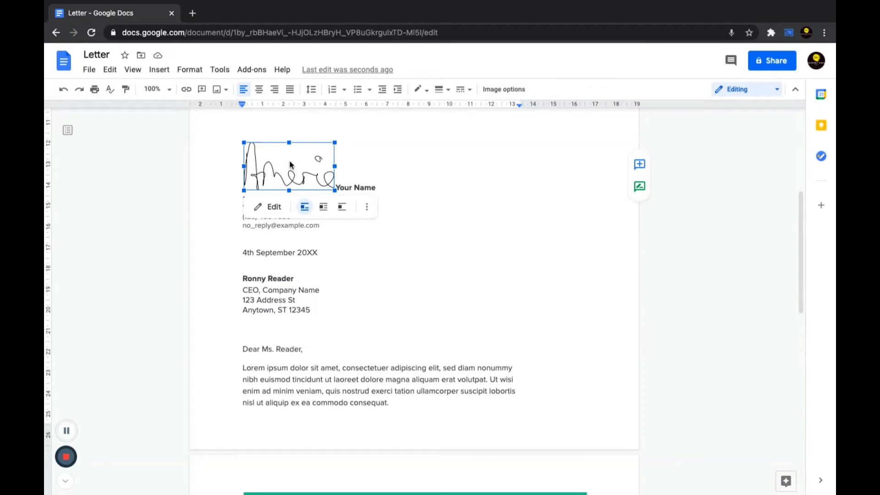
Move the signature from the letter's heading to the blank space between "Sincerely," and "Your Name" on the last page.
click(415, 248)
key(Down)
key(Down)
key(Down)
key(Down)
key(Down)
key(Down)
key(Down)
key(Down)
key(Down)
key(Down)
key(Down)
key(Down)
key(Down)
key(Down)
key(Down)
key(Down)
key(Down)
key(Down)
key(Down)
key(Down)
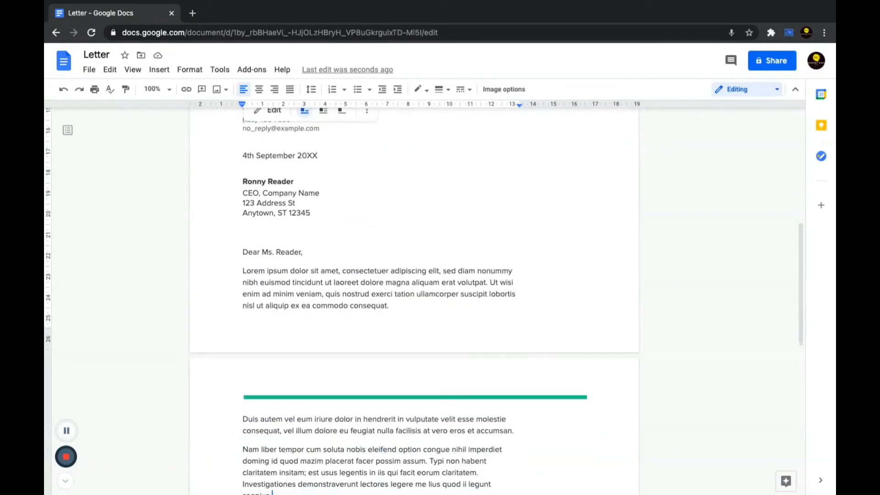
key(Down)
key(Down)
key(Down)
key(Down)
key(Down)
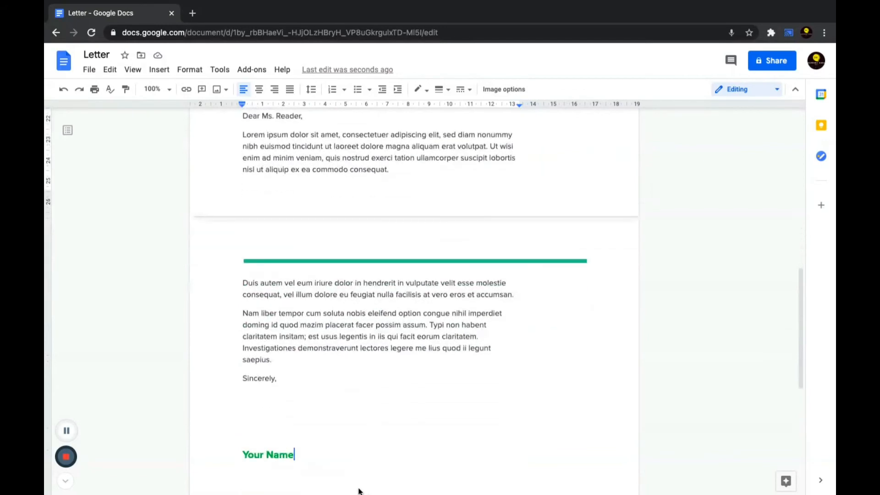
click(365, 420)
key(ctrl+v)
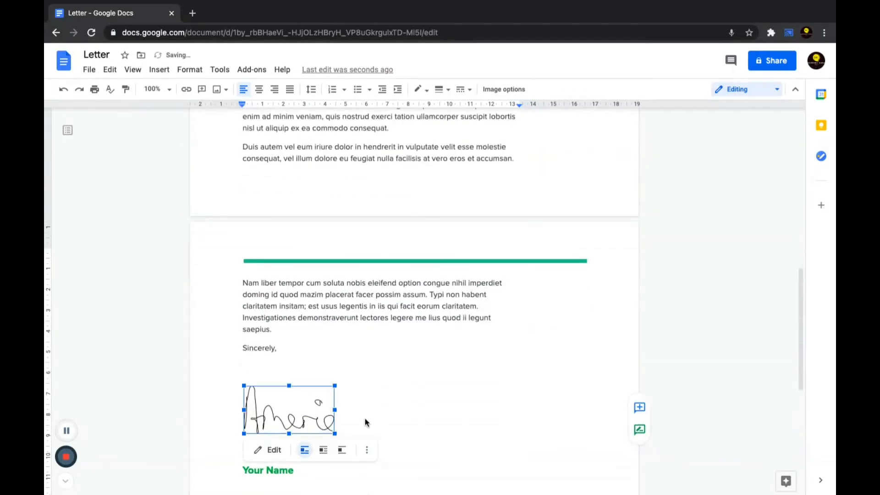
click(424, 395)
scroll(435, 377, down, 3)
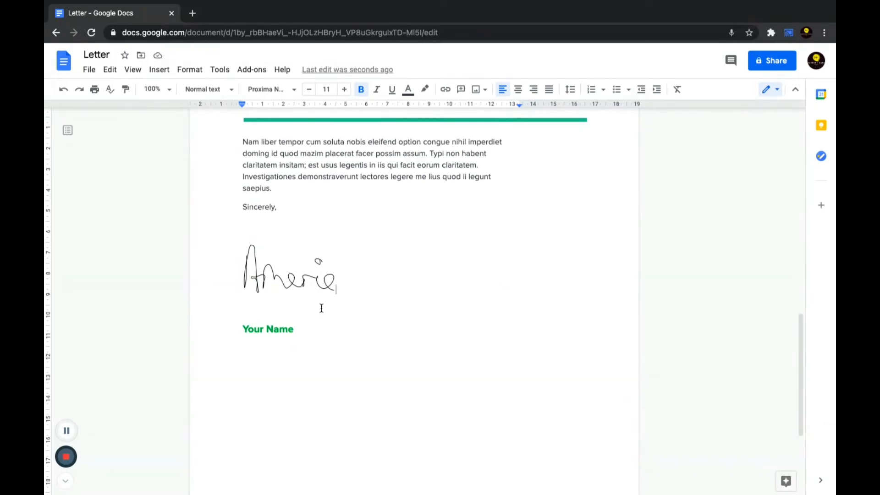
Create a new blank document and start a new drawing in it.
scroll(322, 275, up, 10)
click(88, 69)
mouse_move(108, 116)
click(216, 120)
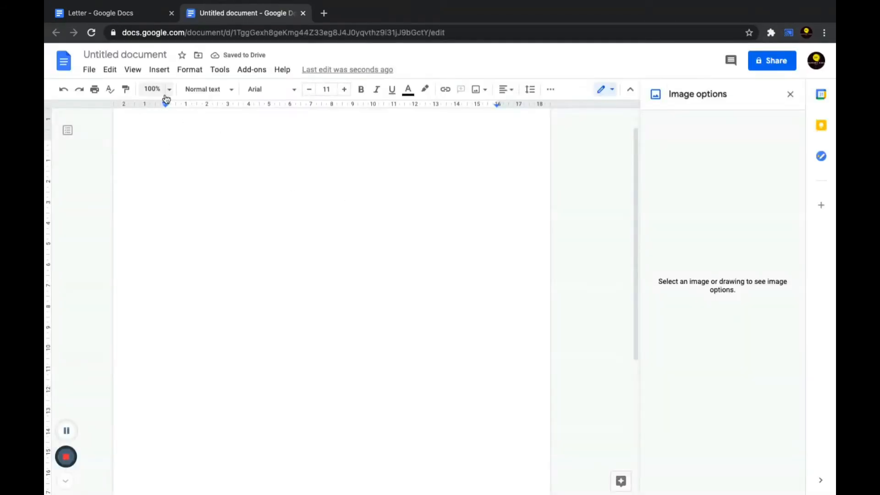
click(160, 70)
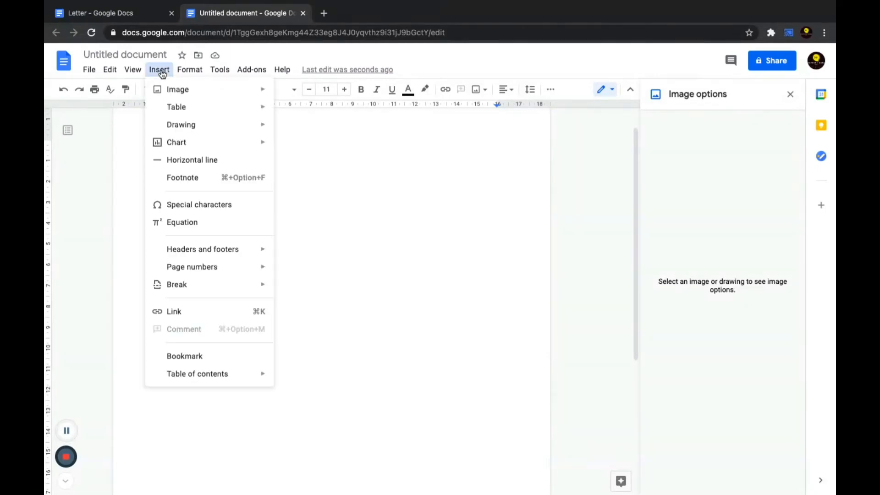
mouse_move(183, 128)
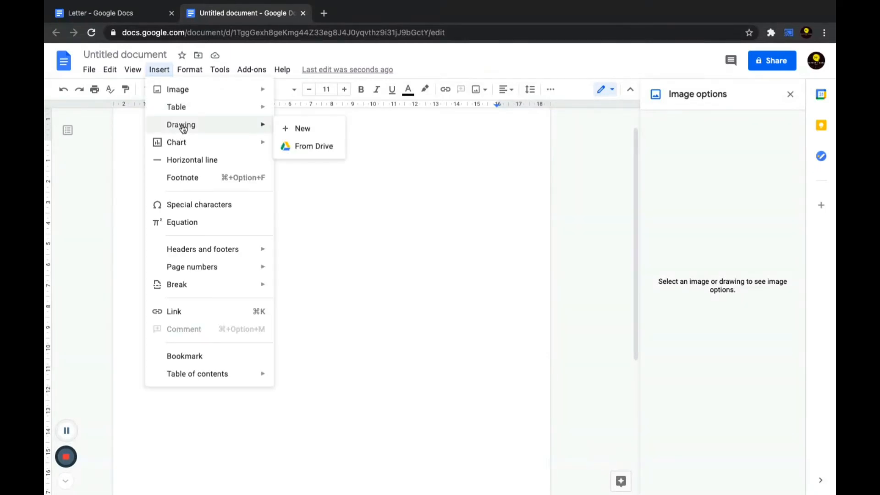
click(302, 130)
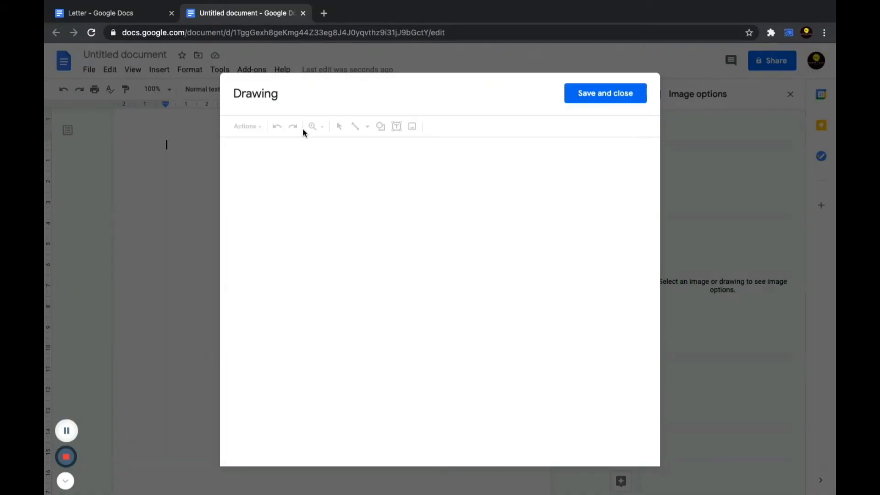
Search Google images for "planet earth" and insert the first result into the drawing.
click(412, 126)
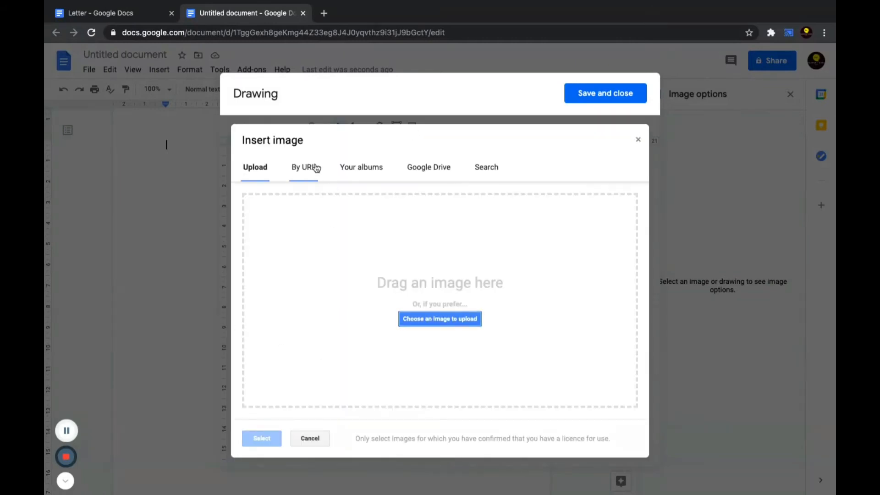
click(486, 173)
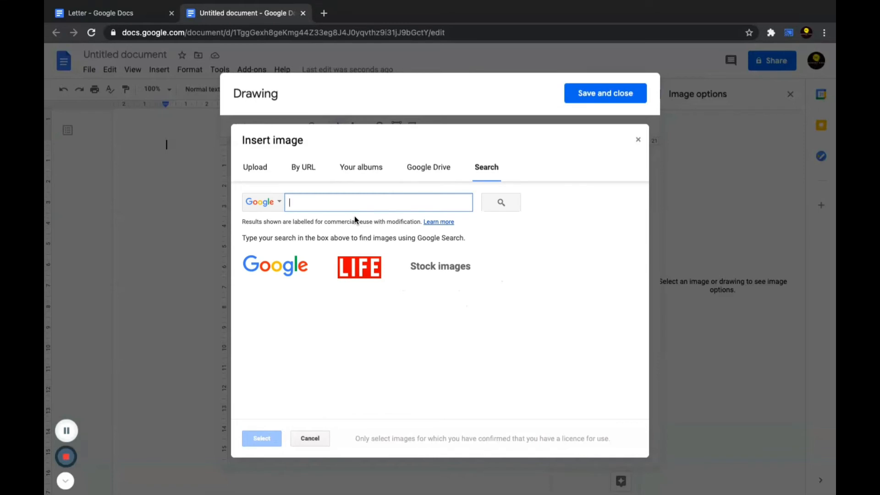
text(planet earth)
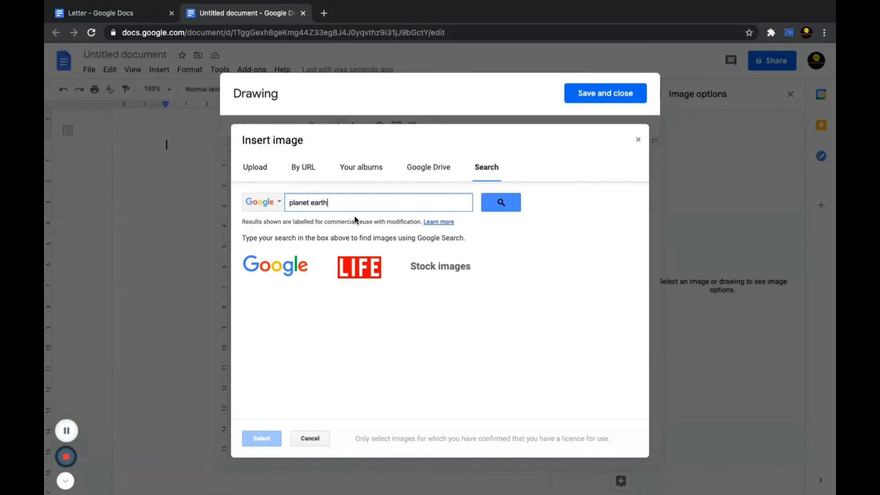
key(Return)
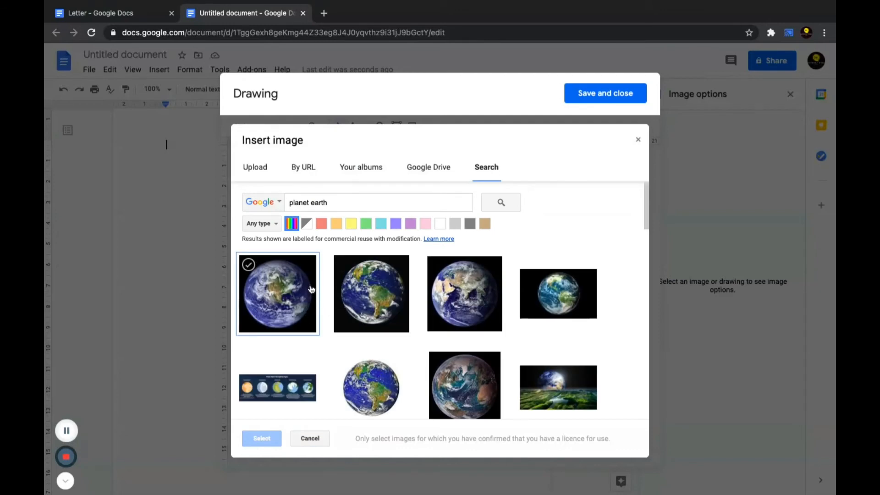
click(282, 291)
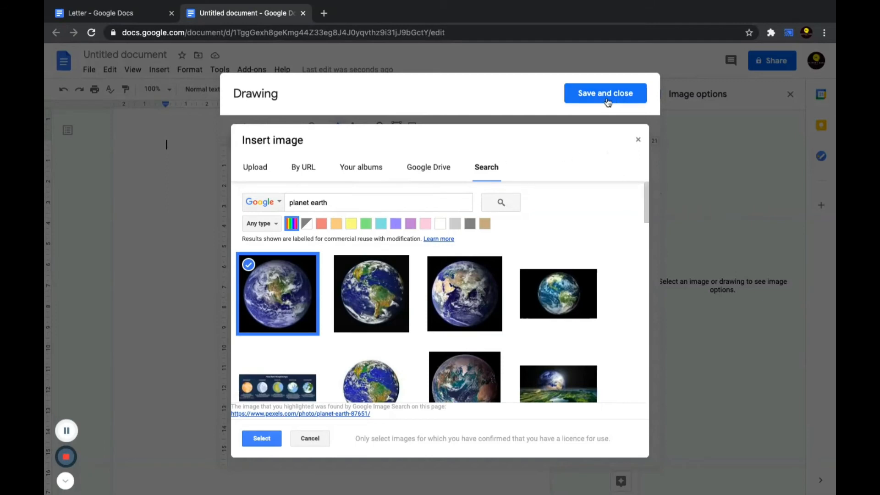
click(268, 436)
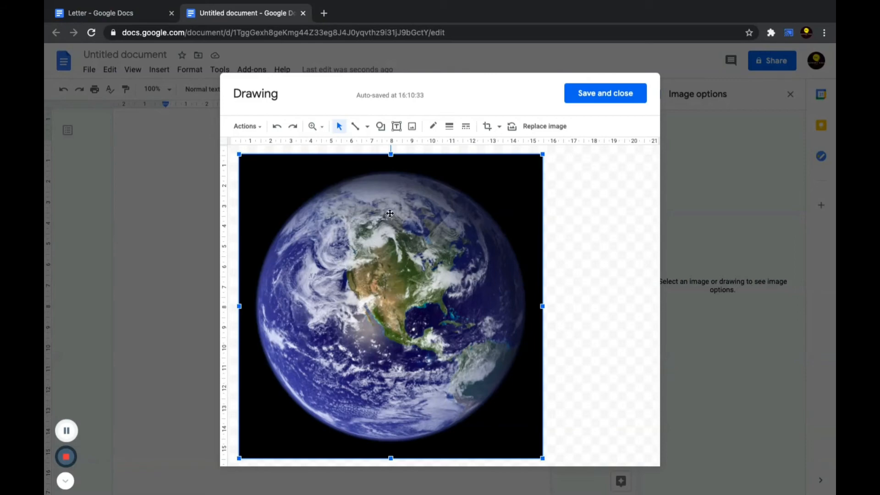
Draw an arrow over the planet image from near the globe's centre to its upper-right edge.
click(368, 127)
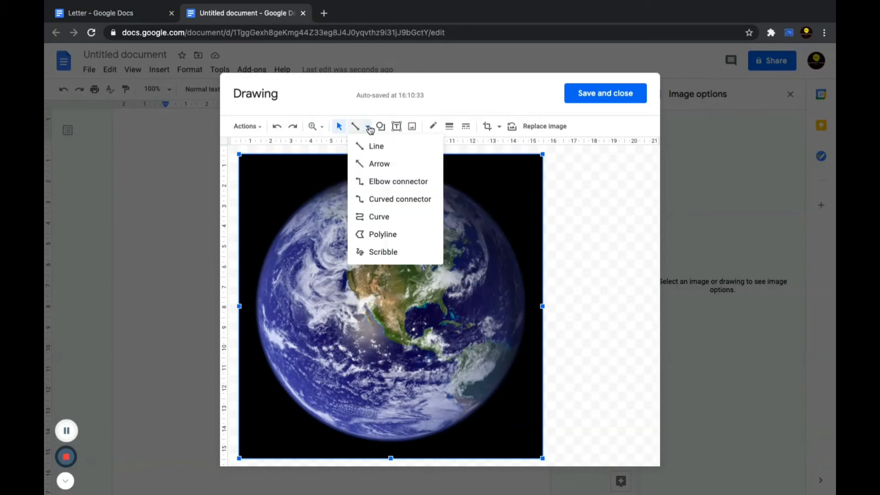
click(374, 165)
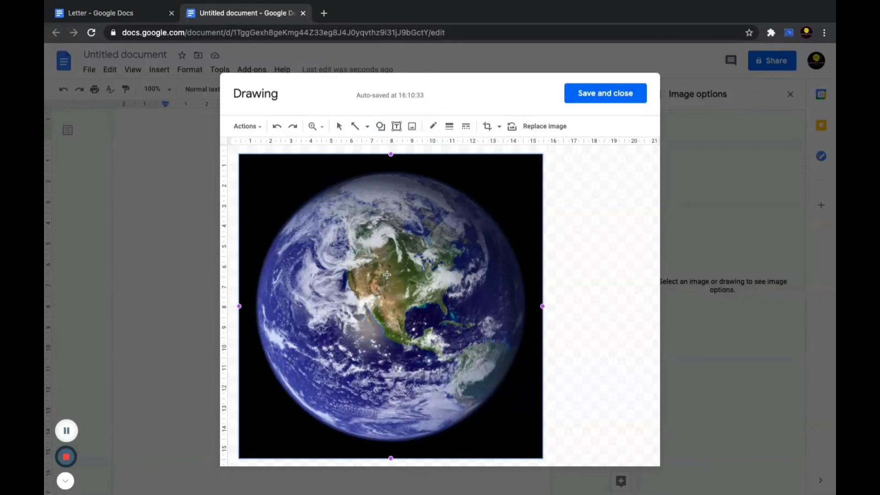
drag(415, 266, 516, 226)
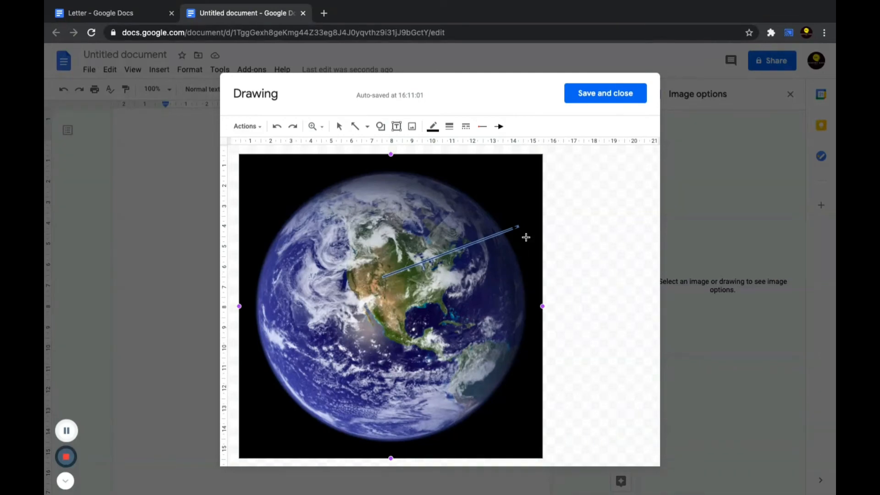
Undo the arrow's red recolouring and the drawing of the arrow over the planet image.
click(340, 126)
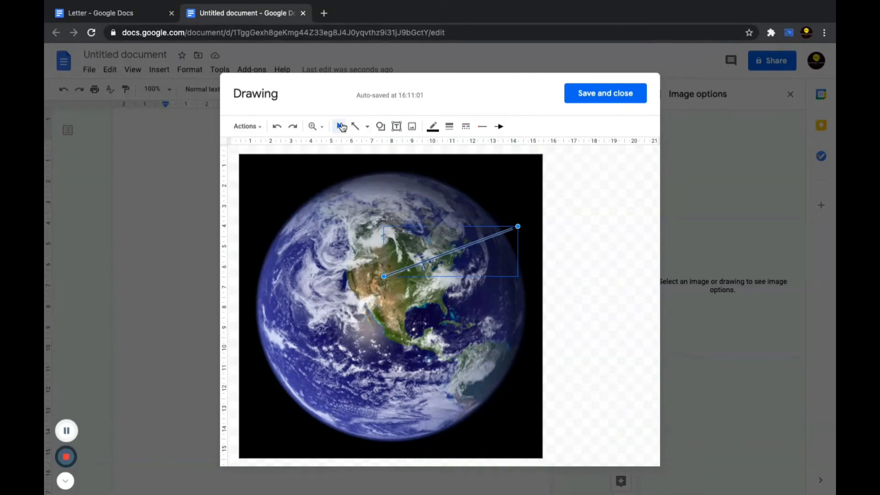
click(532, 255)
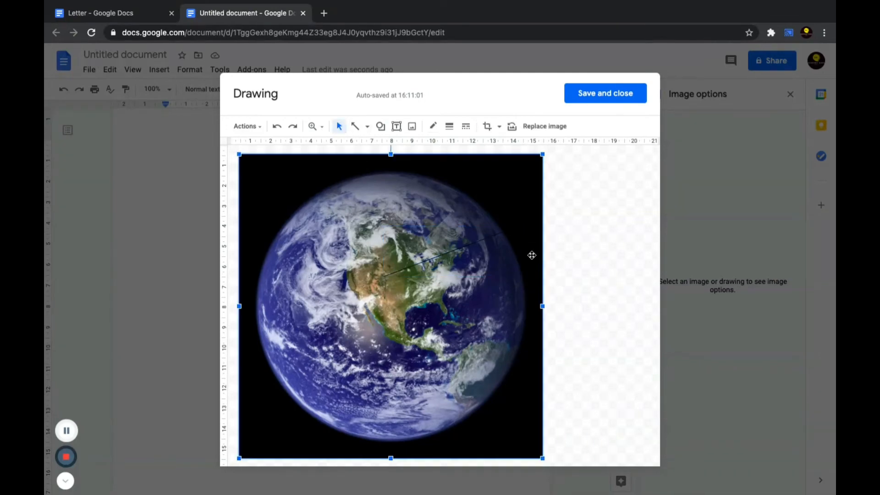
click(439, 258)
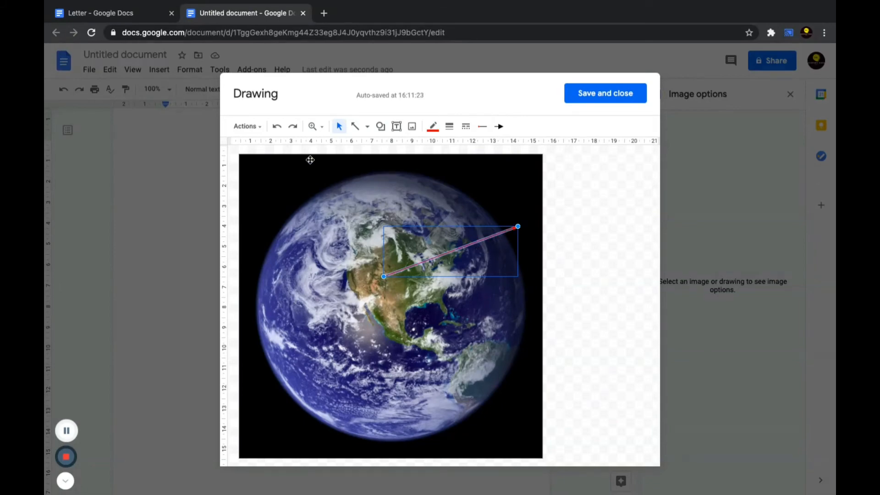
click(278, 129)
click(278, 129)
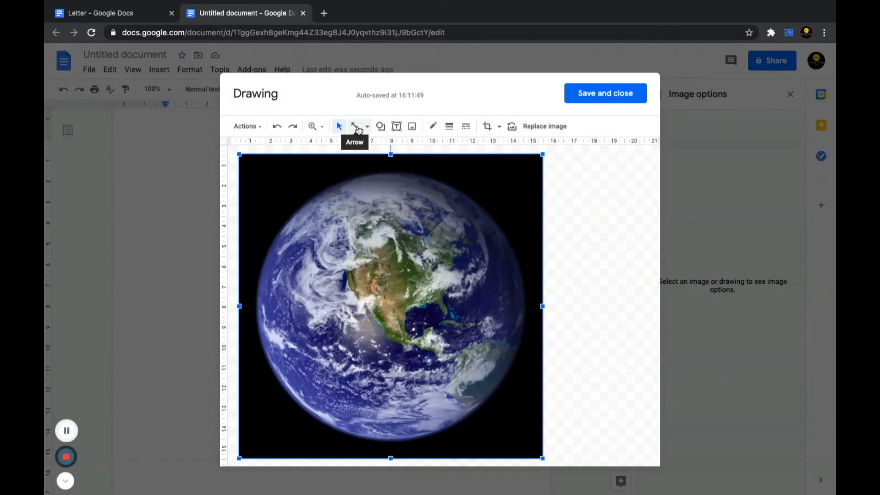
Draw one arrow from the image's upper-right corner into North America and a second one below it pointing back outward.
click(357, 127)
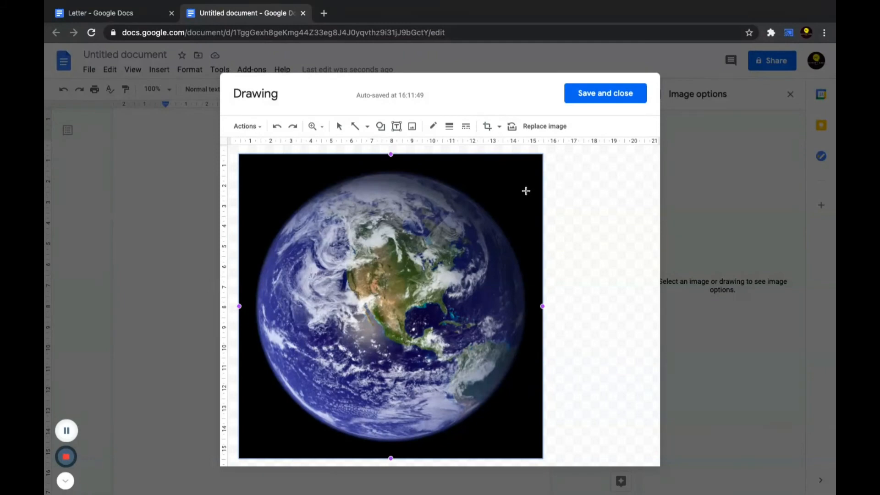
drag(525, 191, 394, 277)
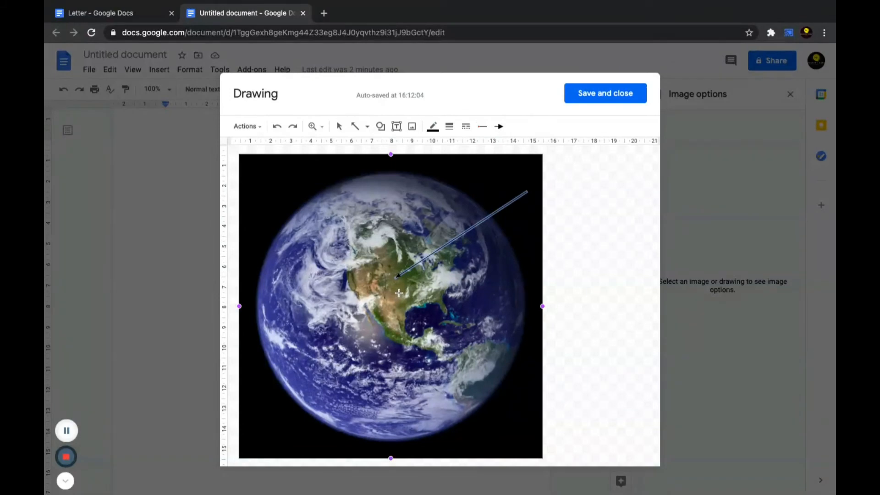
drag(398, 292, 524, 224)
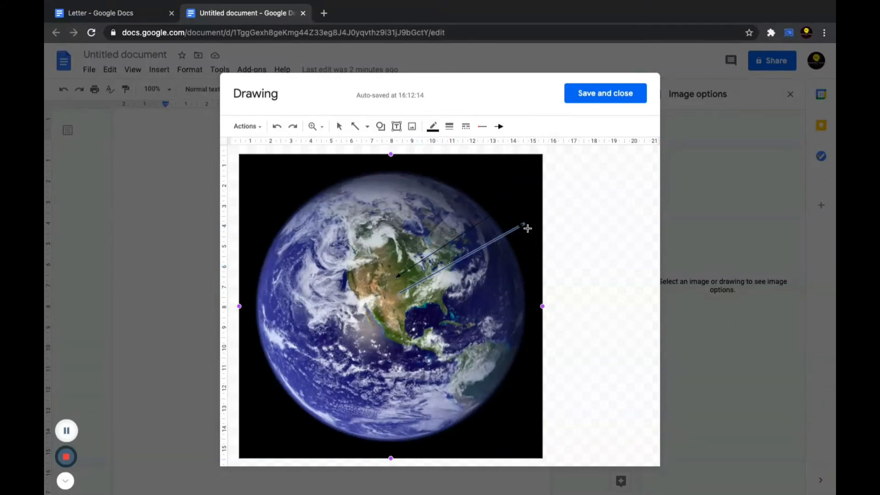
Colour the arrow pointing into the globe red.
click(339, 126)
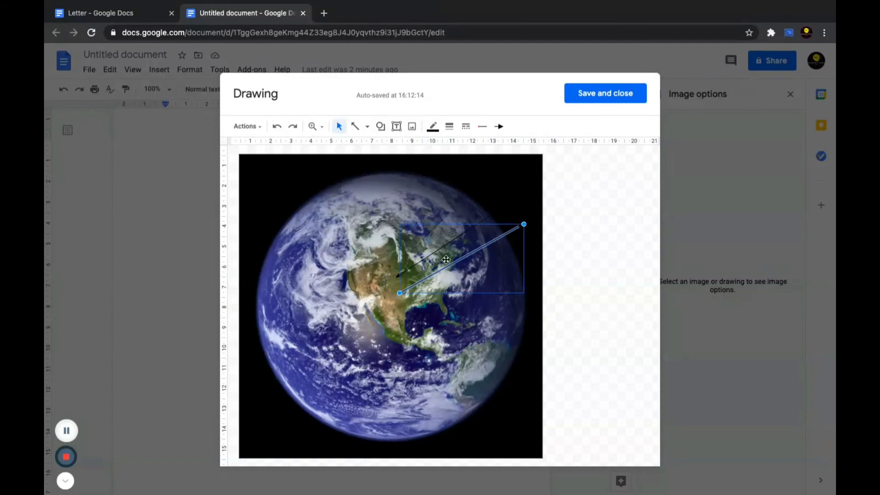
click(440, 244)
click(444, 245)
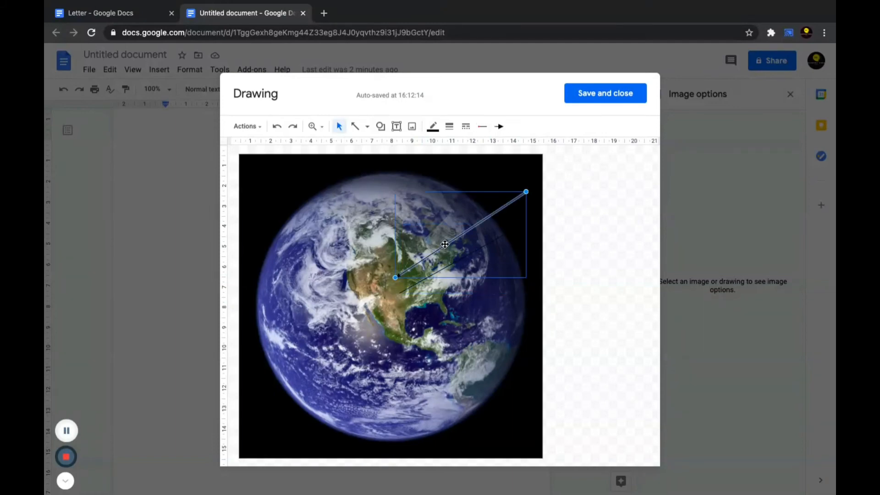
click(434, 127)
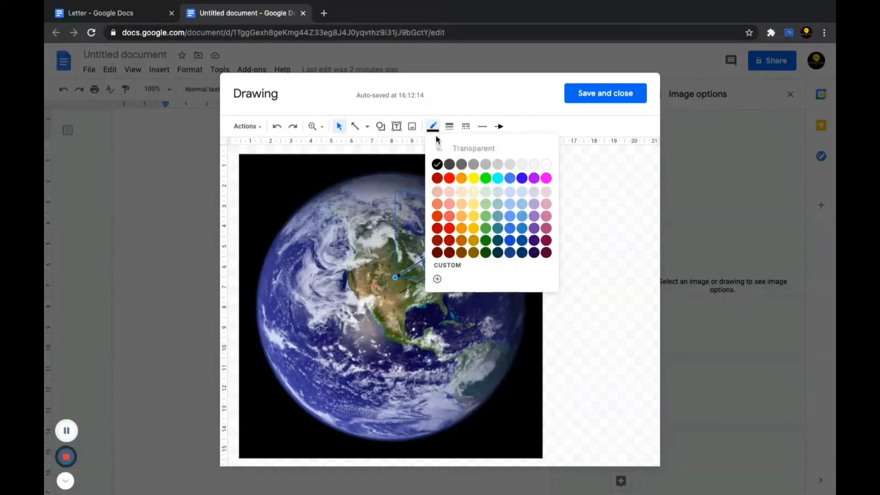
click(450, 181)
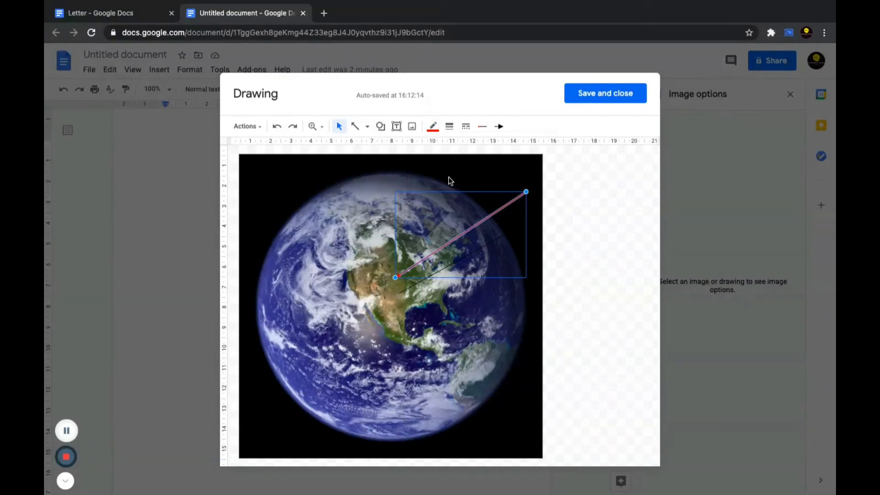
click(456, 308)
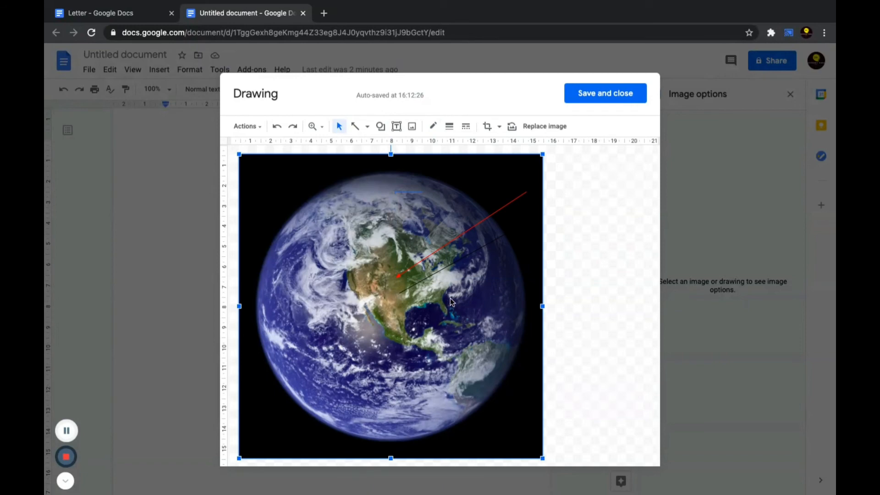
Colour the arrow pointing outward from the globe light green.
click(444, 270)
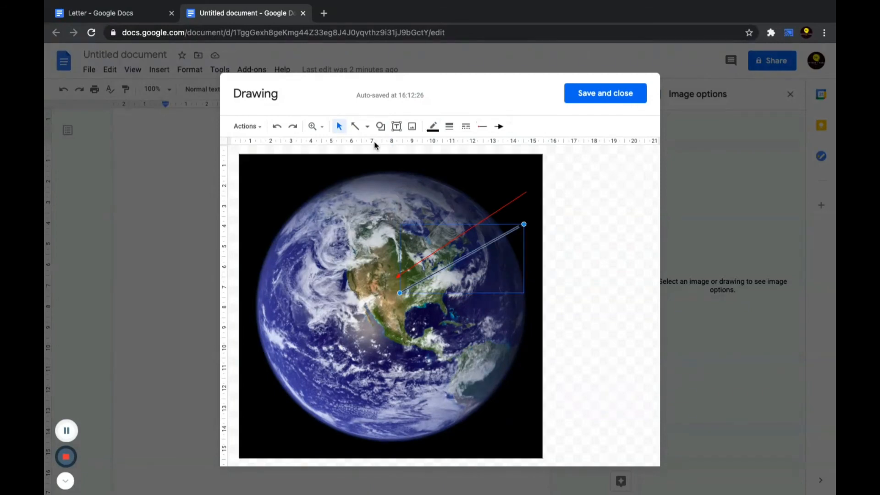
click(432, 128)
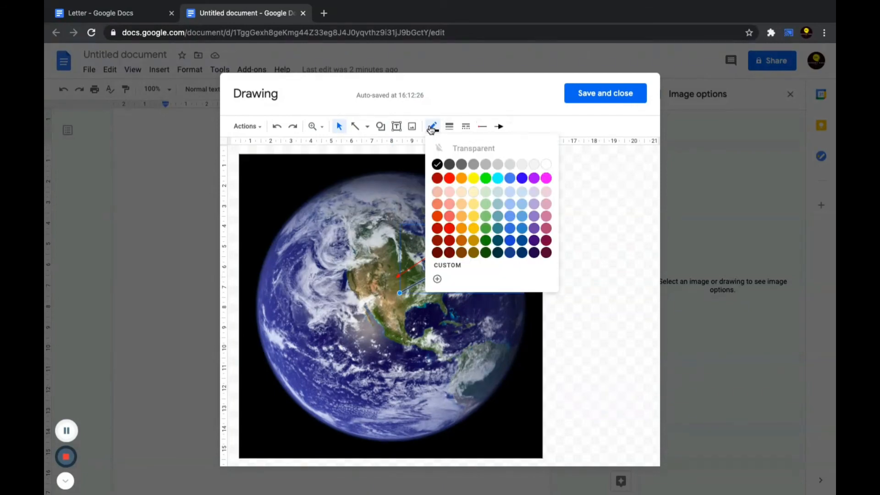
click(486, 215)
click(462, 337)
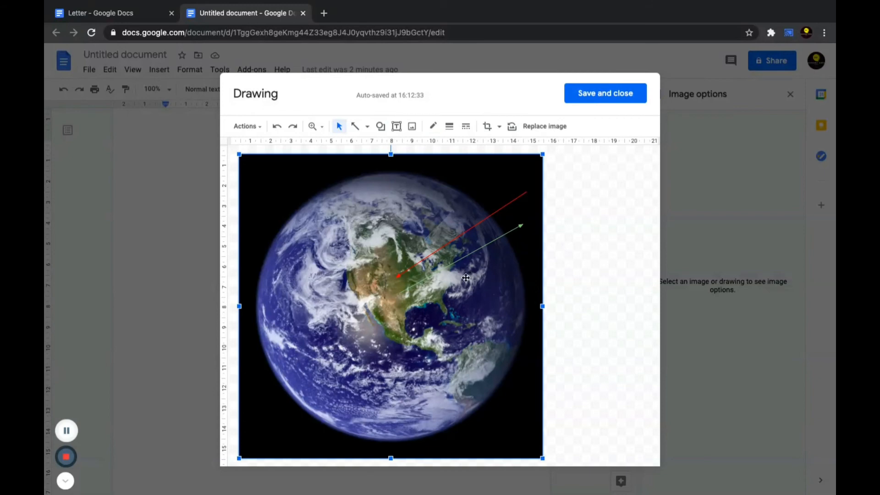
Set the line thickness of both the red and the green arrow to 8px.
click(451, 240)
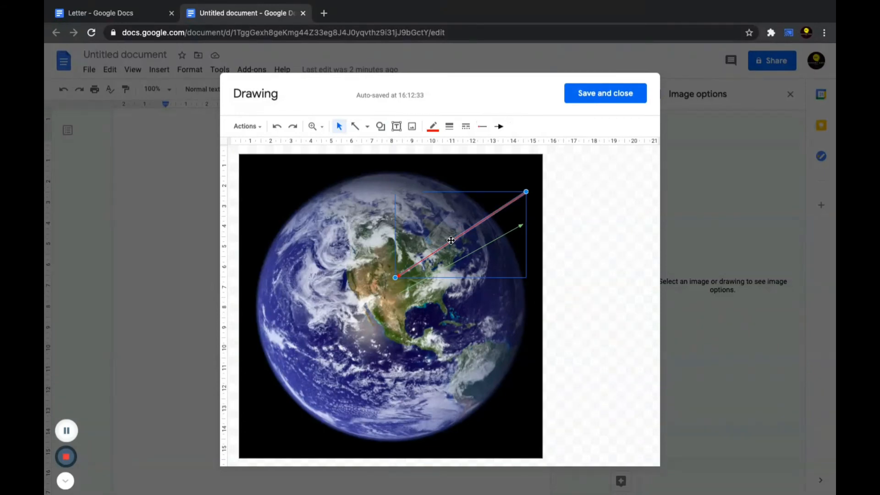
click(449, 126)
click(469, 218)
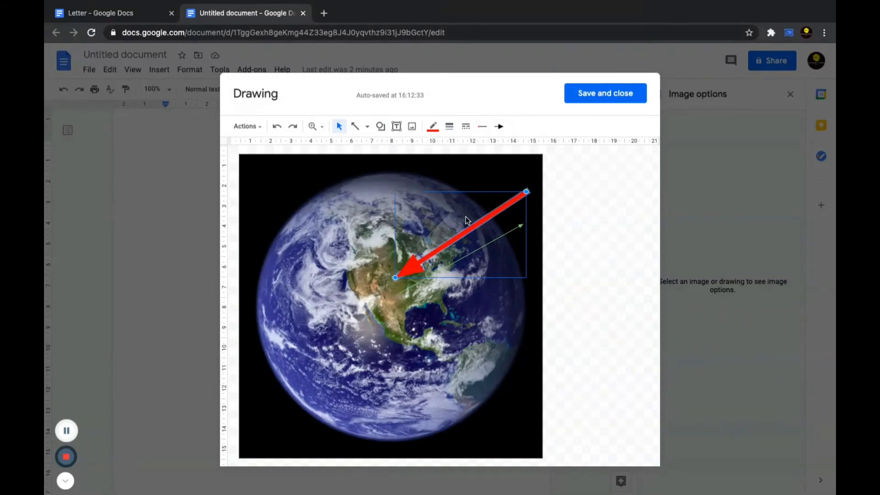
click(473, 287)
click(466, 257)
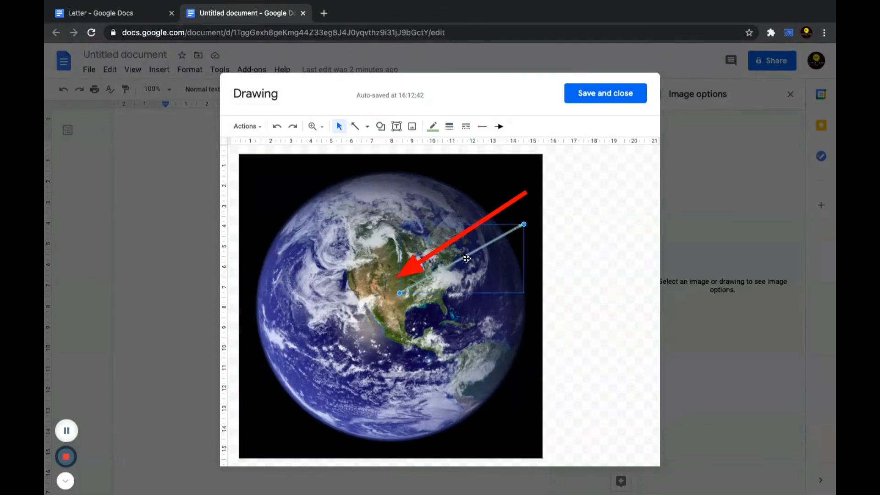
click(450, 127)
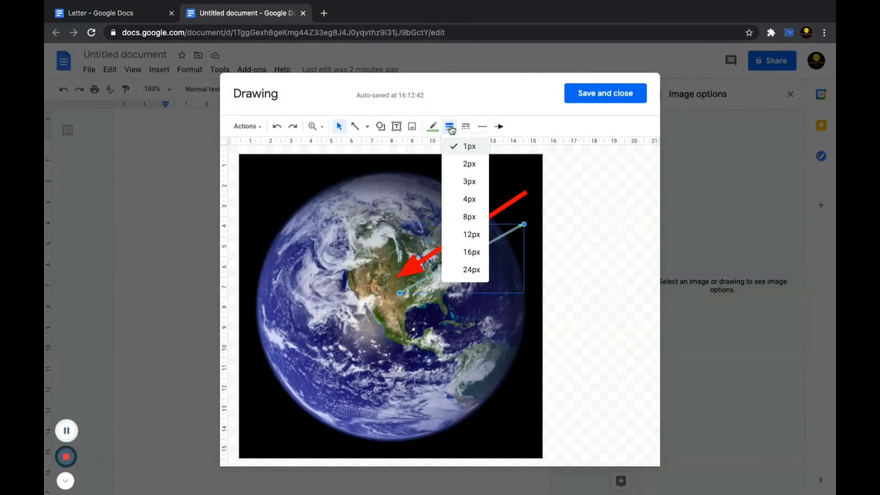
click(464, 218)
click(480, 307)
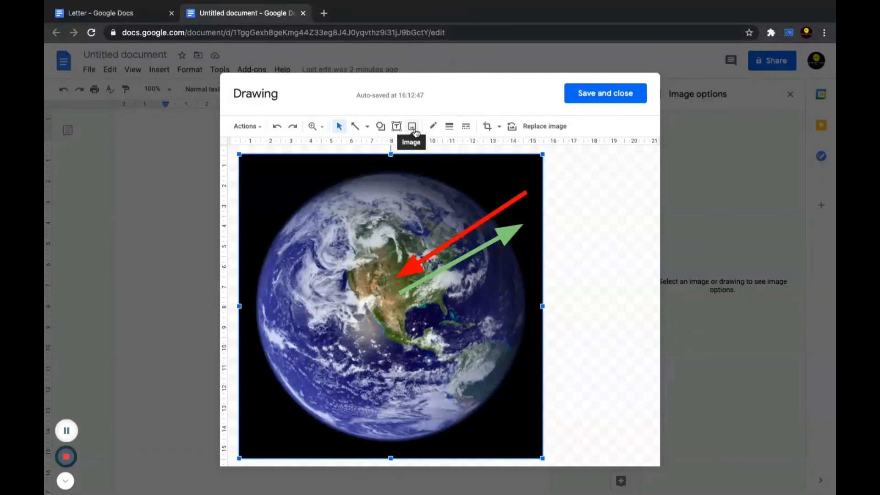
Add a text box reading "Planet Earth" above the red arrow's tail, extending past the image's right edge.
click(397, 127)
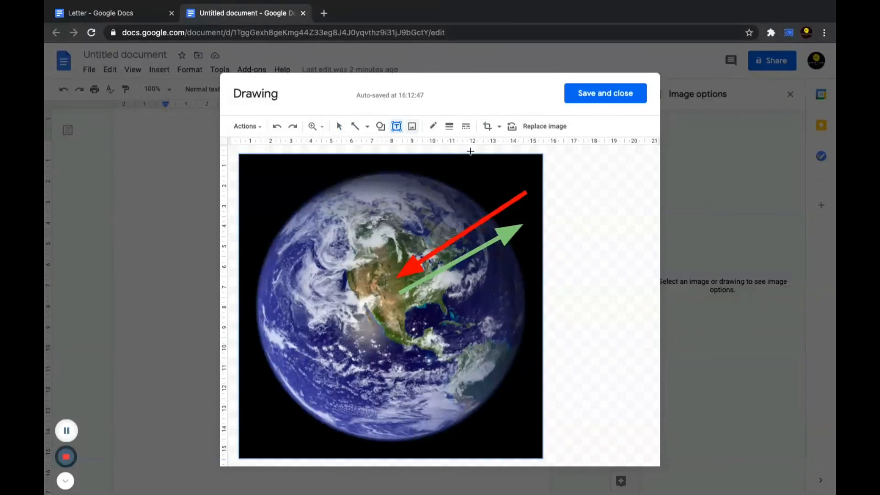
drag(458, 170, 648, 203)
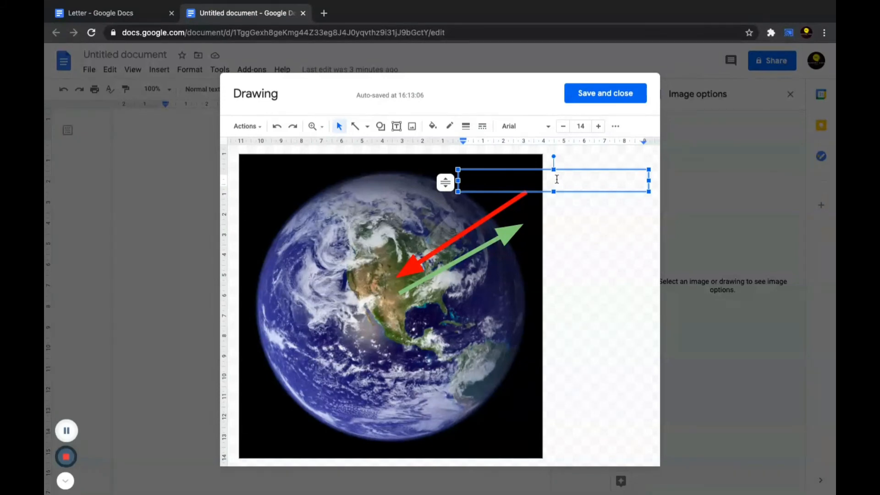
Try to colour the "Planet Earth" label text red.
drag(557, 179, 458, 183)
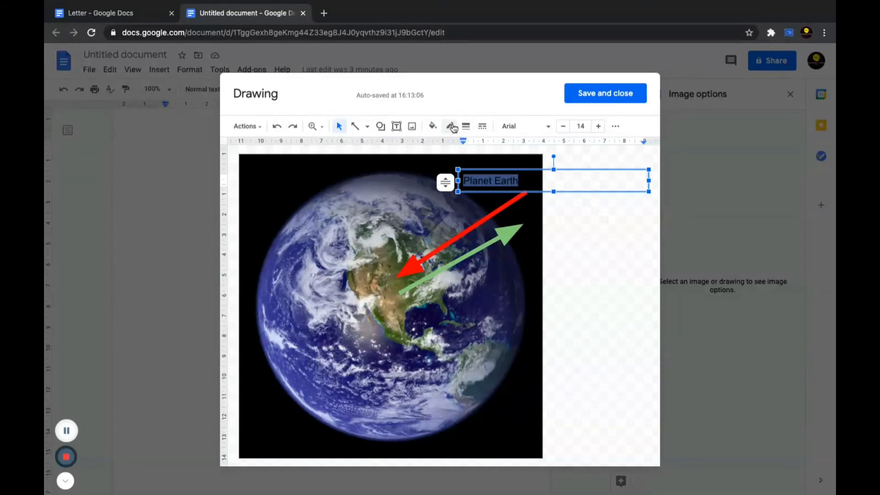
click(523, 126)
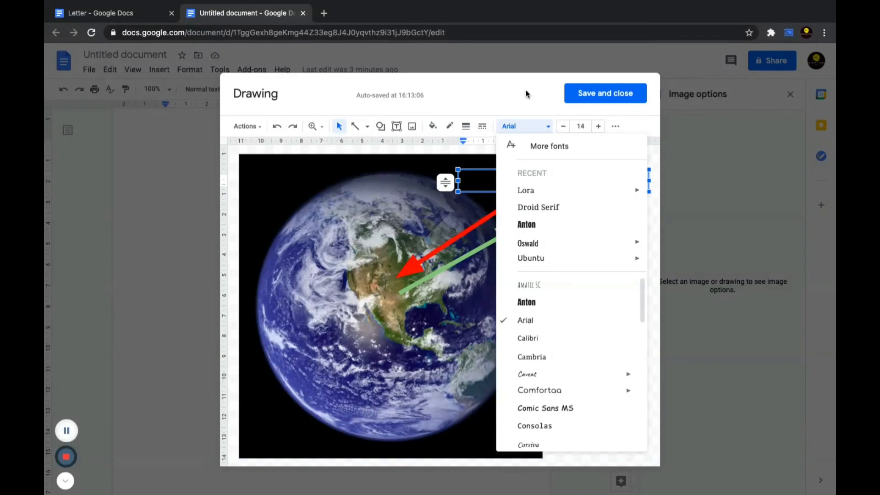
click(615, 126)
click(615, 127)
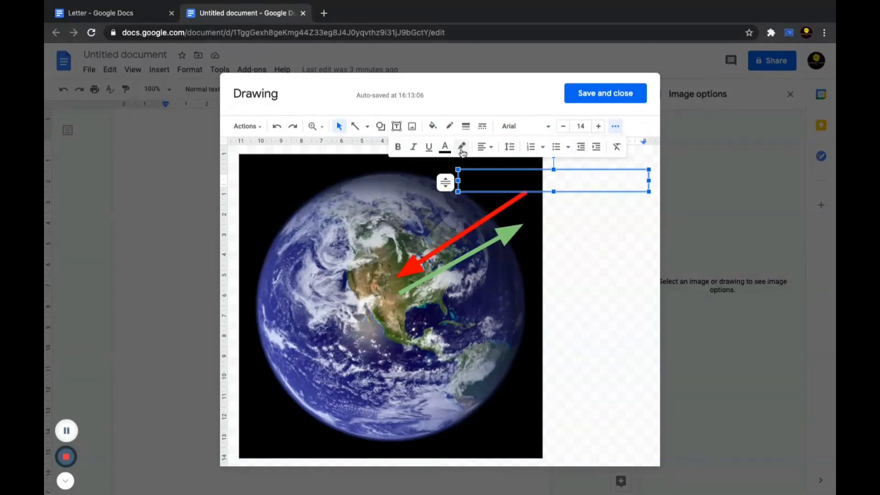
click(446, 148)
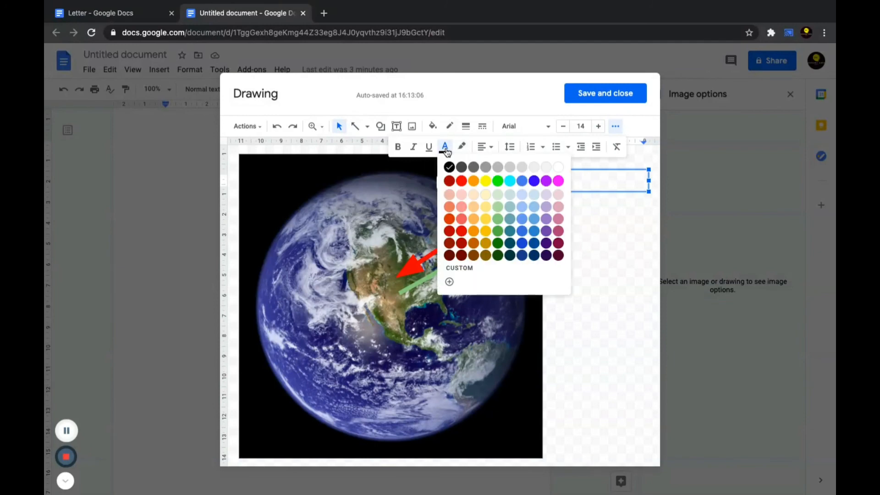
click(461, 181)
click(599, 243)
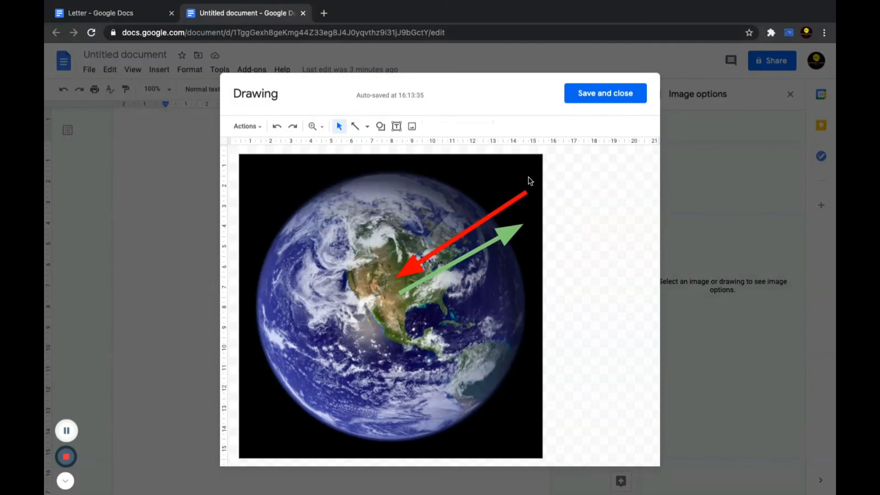
Select the whole "Planet Earth" label text and set its text colour to red.
click(527, 182)
drag(532, 184, 493, 182)
triple_click(477, 181)
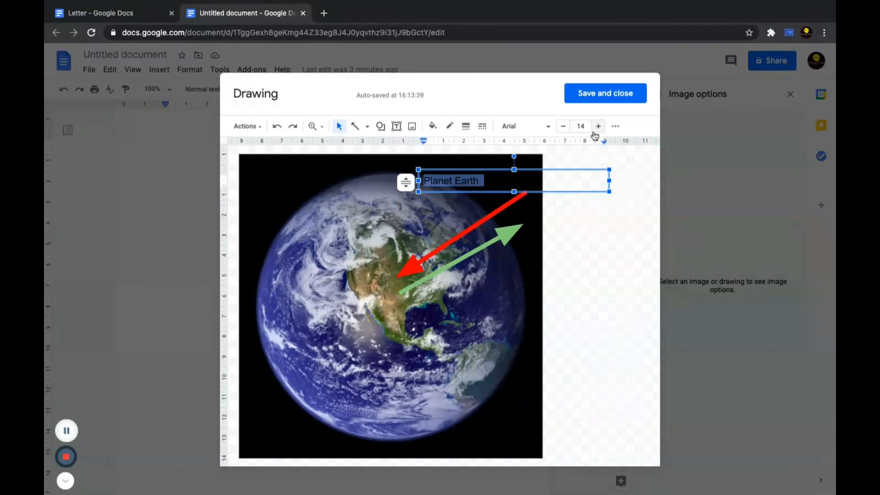
click(615, 128)
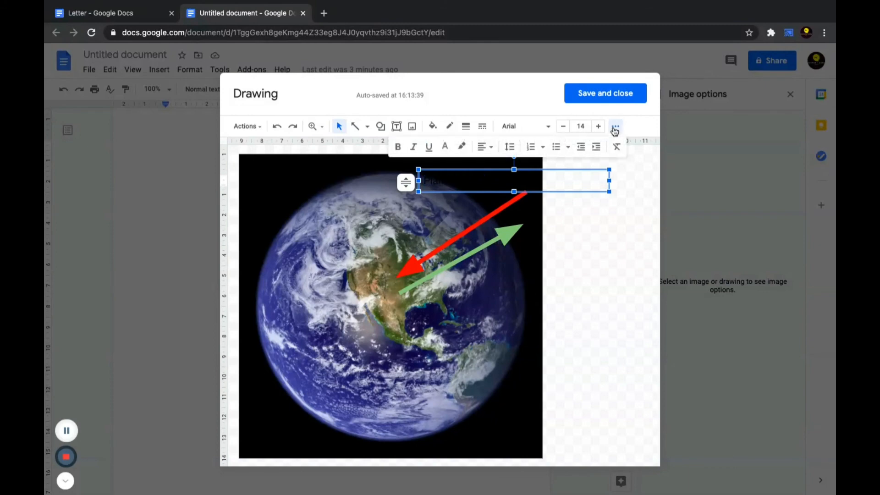
click(445, 147)
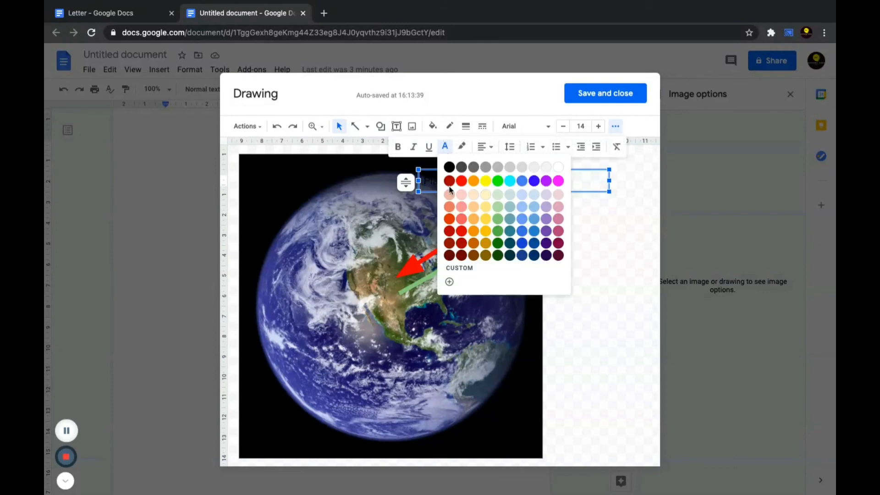
click(462, 182)
click(467, 181)
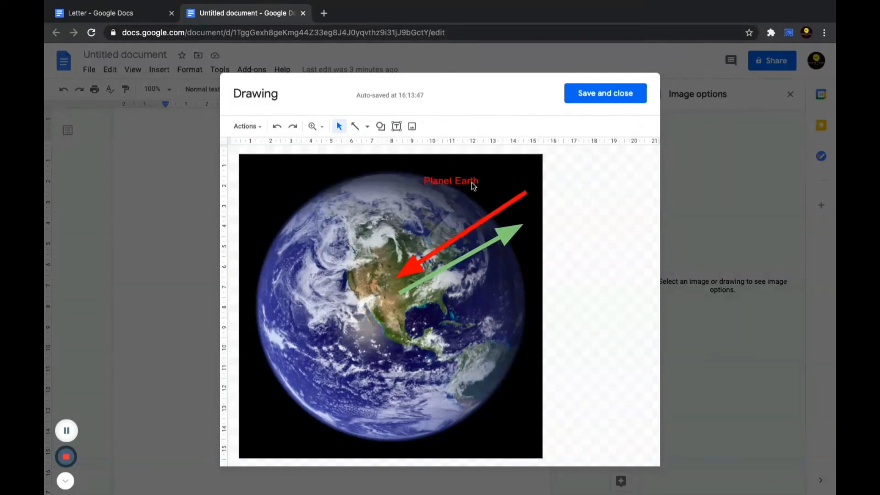
click(544, 216)
Move the "Planet Earth" label beside the red arrow's tail at the image's right edge, and save the drawing into the document.
drag(427, 183, 559, 172)
click(543, 234)
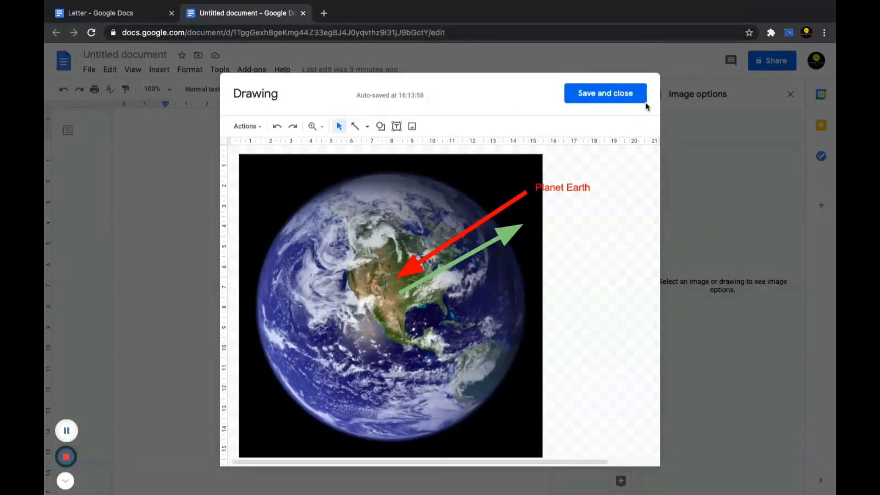
click(612, 94)
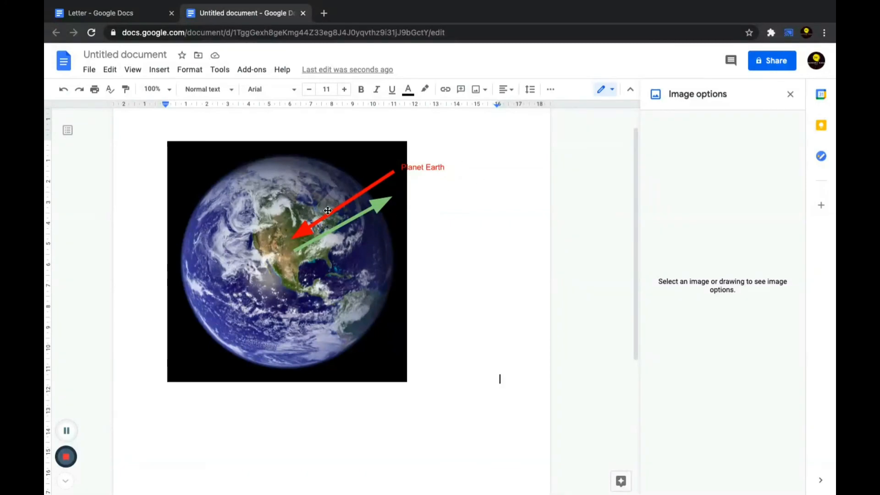
Reopen the annotated planet drawing in the document for editing.
click(327, 214)
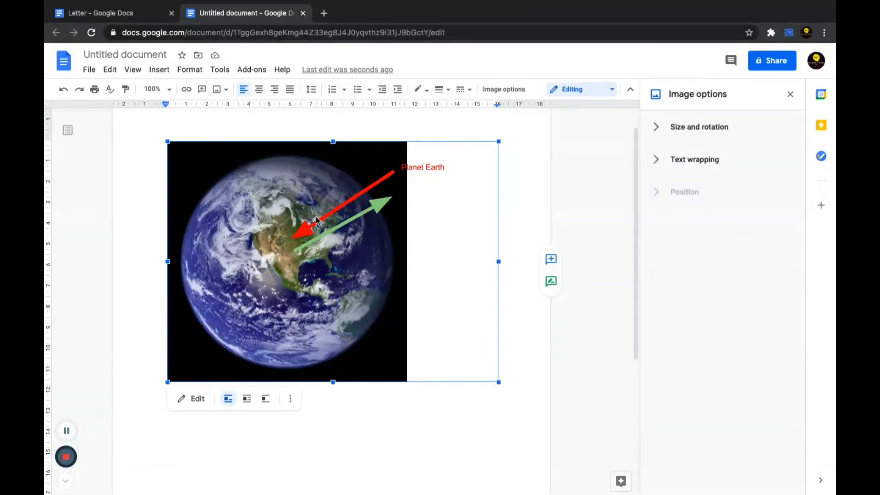
click(193, 401)
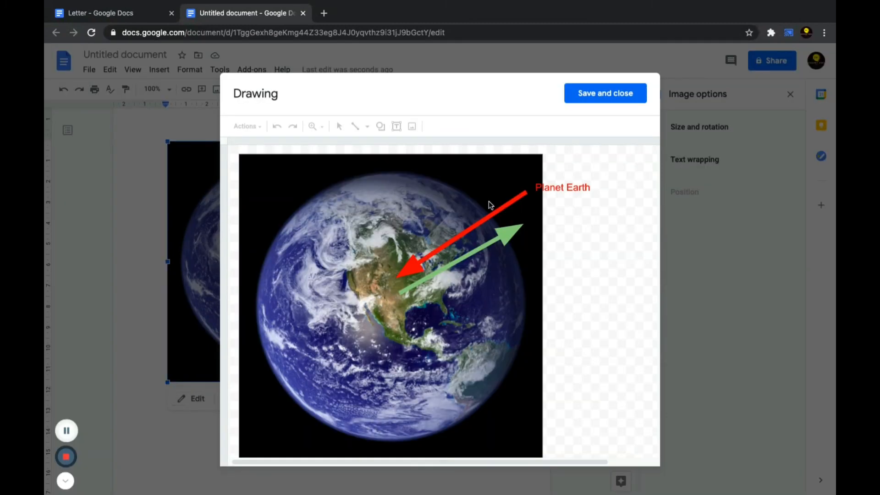
Change the red arrow's head to a filled circle where it points at the globe.
click(480, 222)
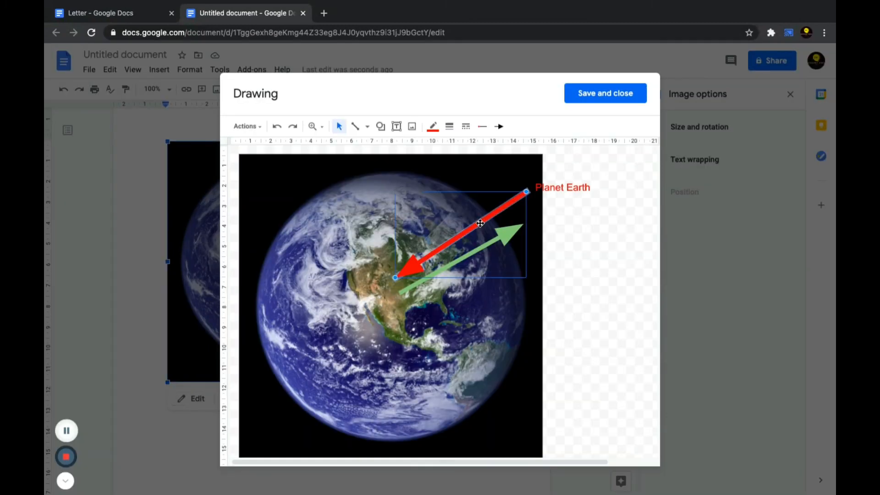
click(499, 127)
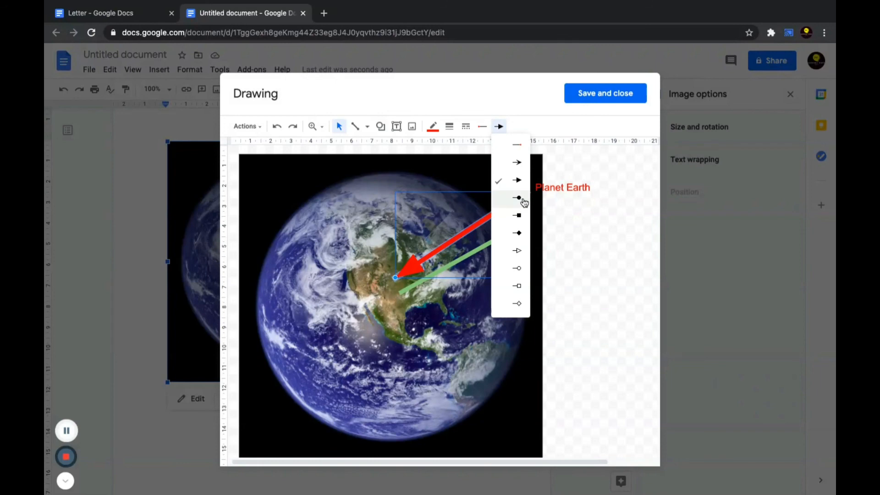
click(521, 200)
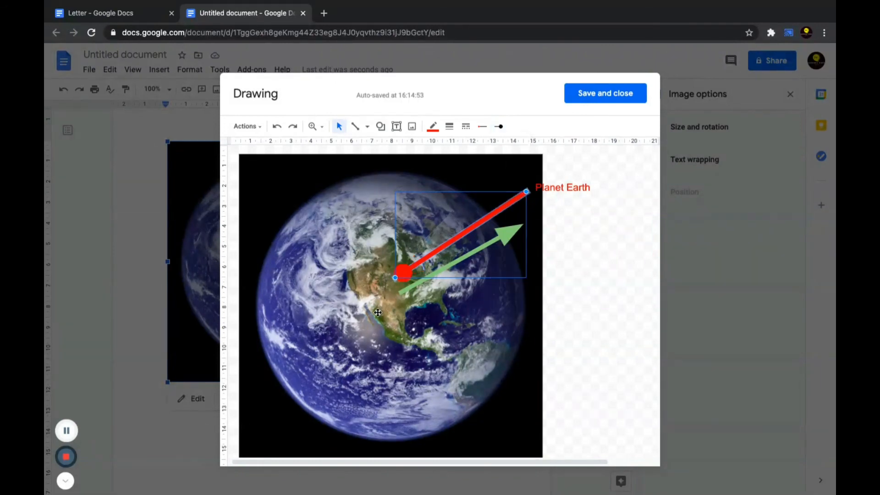
click(384, 275)
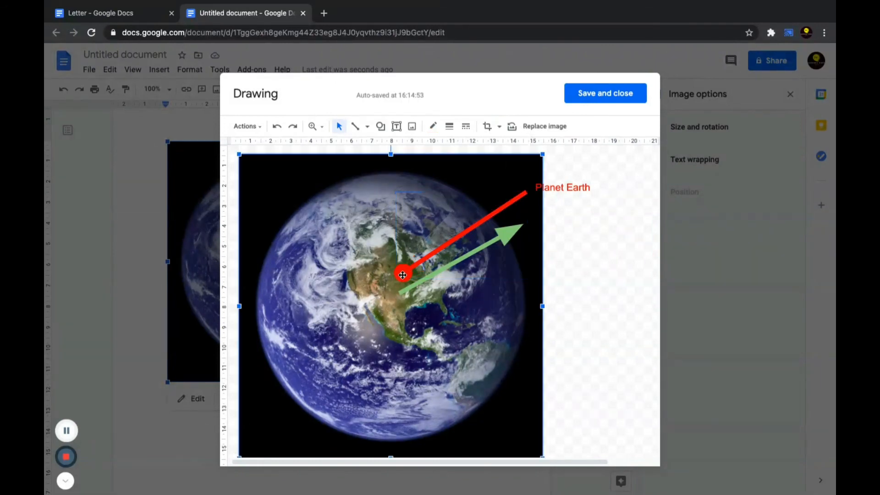
Change the green arrow's head to a filled diamond.
click(514, 235)
click(499, 126)
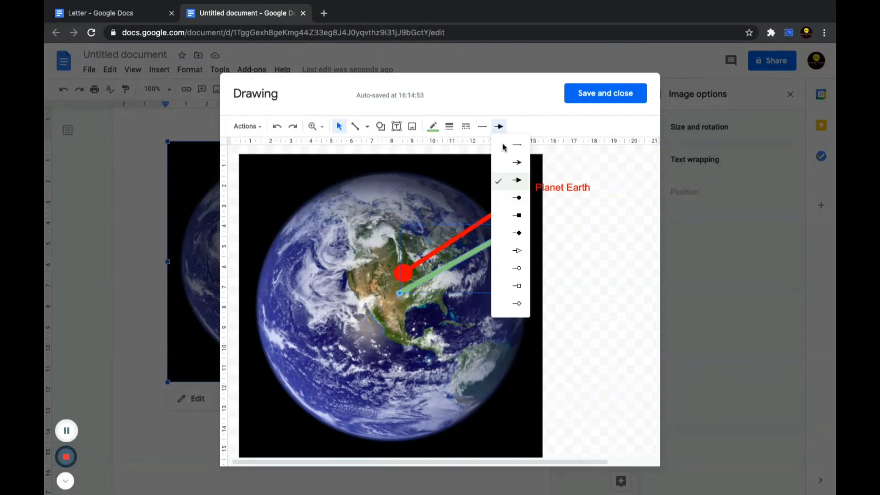
click(521, 234)
click(462, 367)
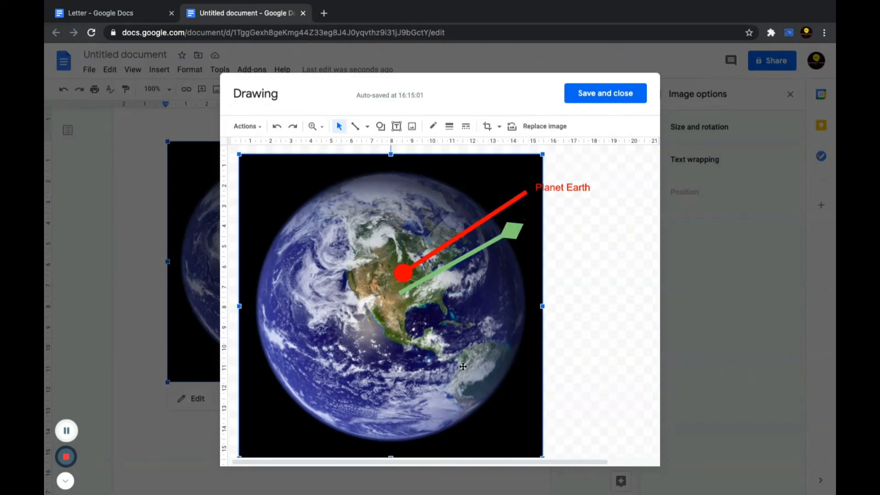
Draw a nearly horizontal straight line across the upper globe and an elbow connector from the globe's top to beyond the image's right edge.
click(367, 127)
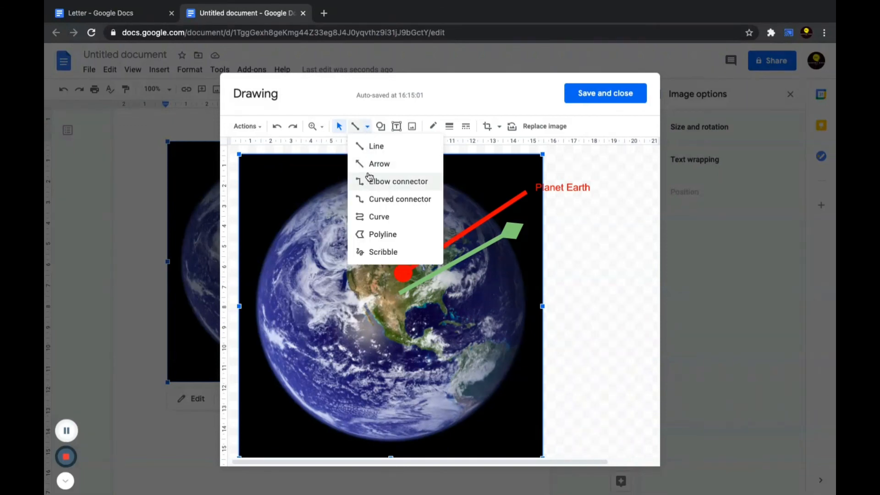
click(376, 147)
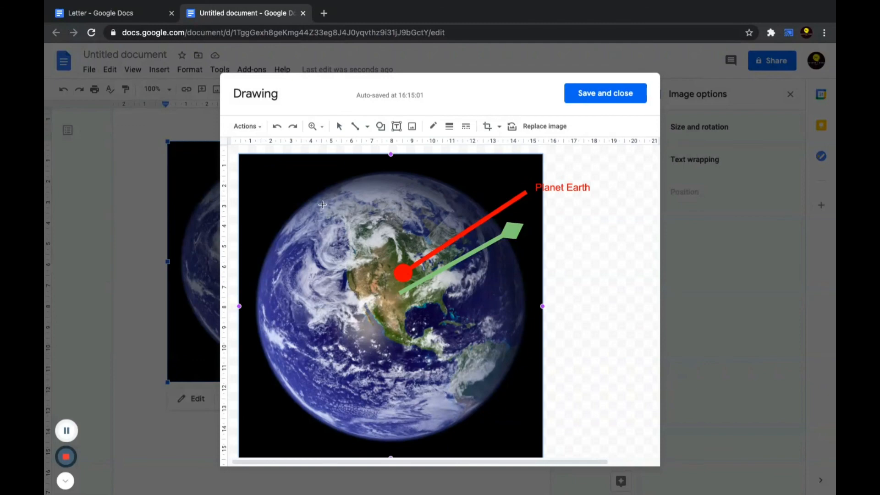
drag(322, 204, 462, 213)
click(367, 126)
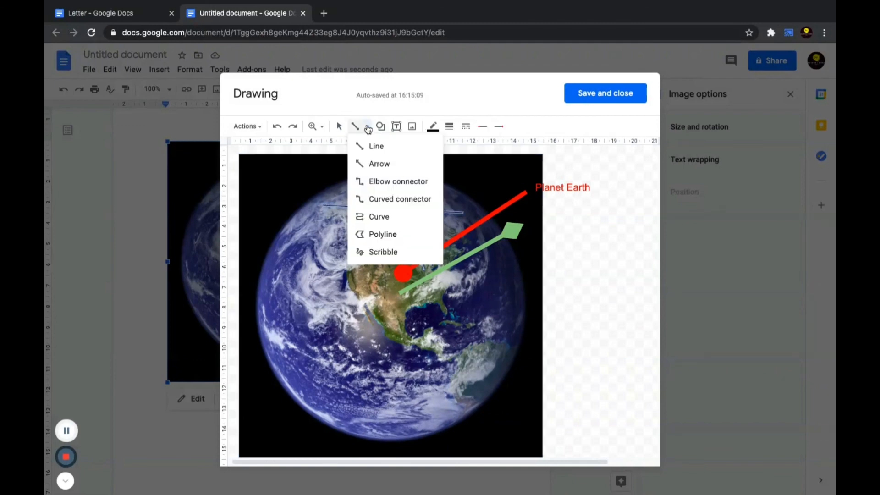
click(374, 183)
drag(377, 183, 606, 239)
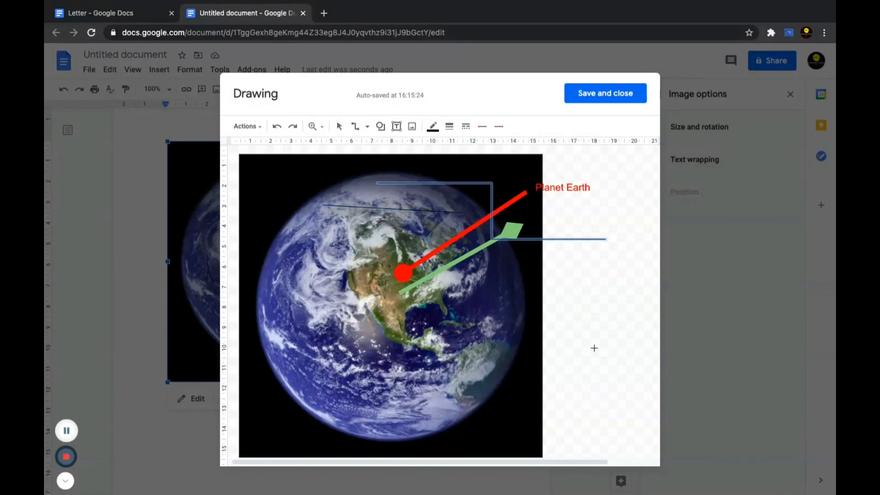
Draw a curved connector from the middle of the globe down past the image's right edge and give it a thick line weight.
click(368, 127)
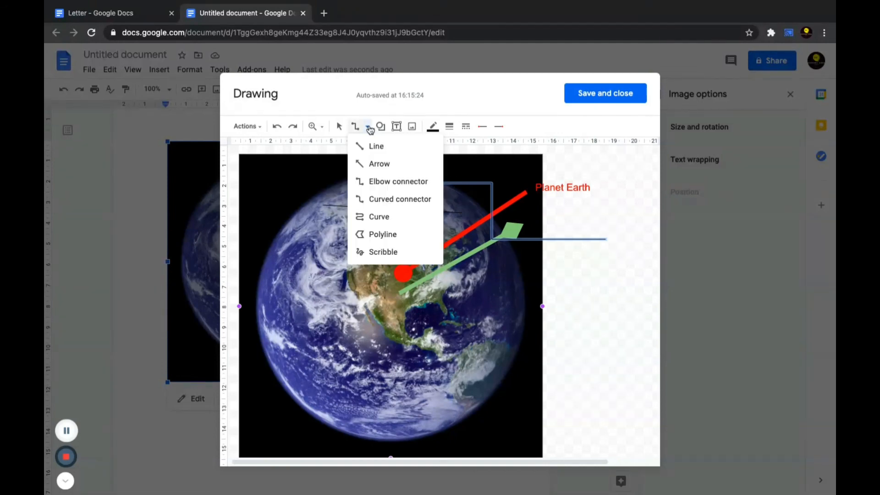
click(390, 199)
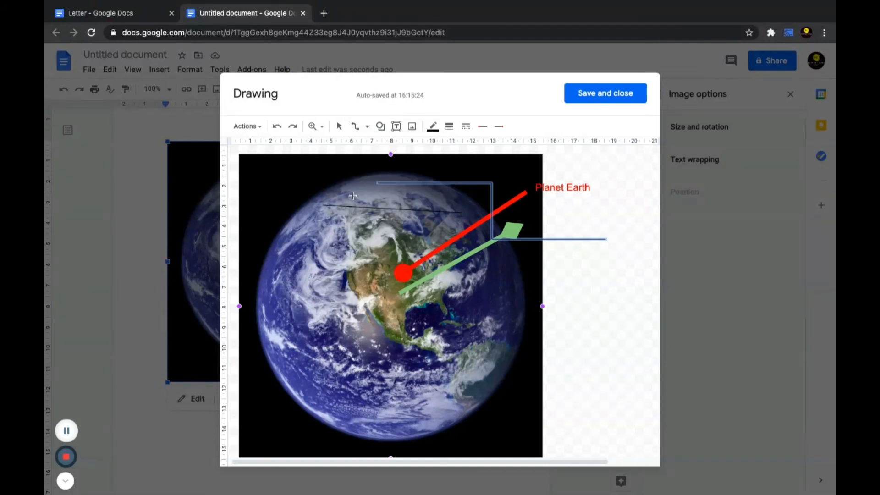
drag(460, 278, 568, 329)
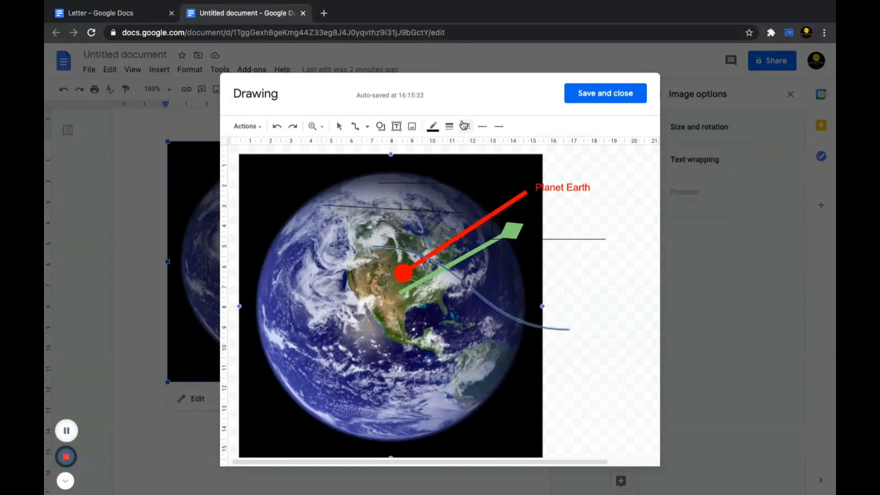
click(449, 126)
click(469, 217)
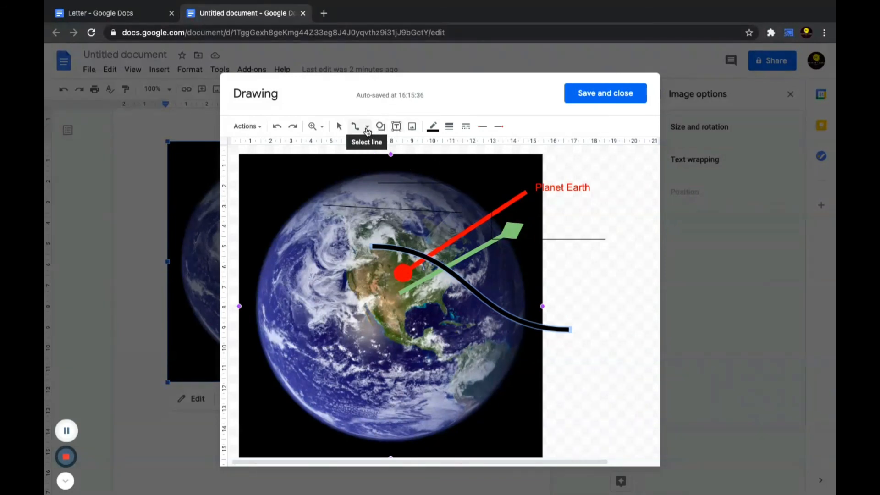
Add a rectangular callout over the image's upper-right edge and move the thick curved connector up and to the left across the globe.
click(387, 128)
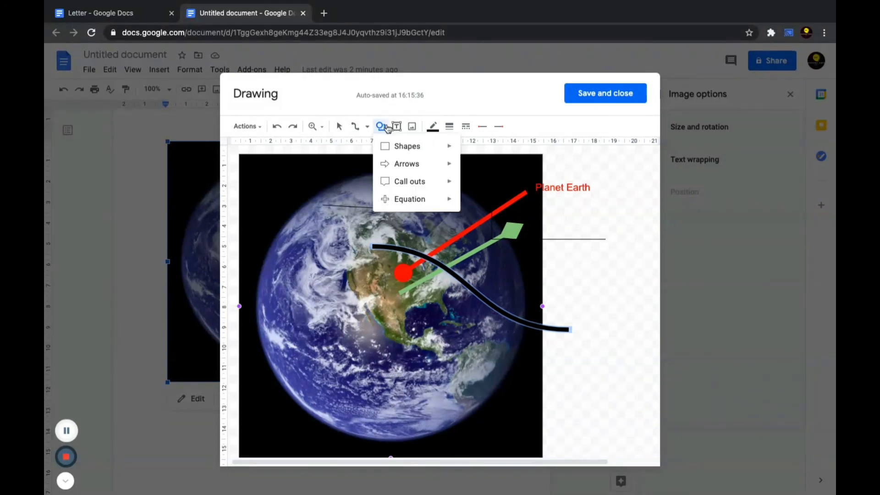
mouse_move(435, 165)
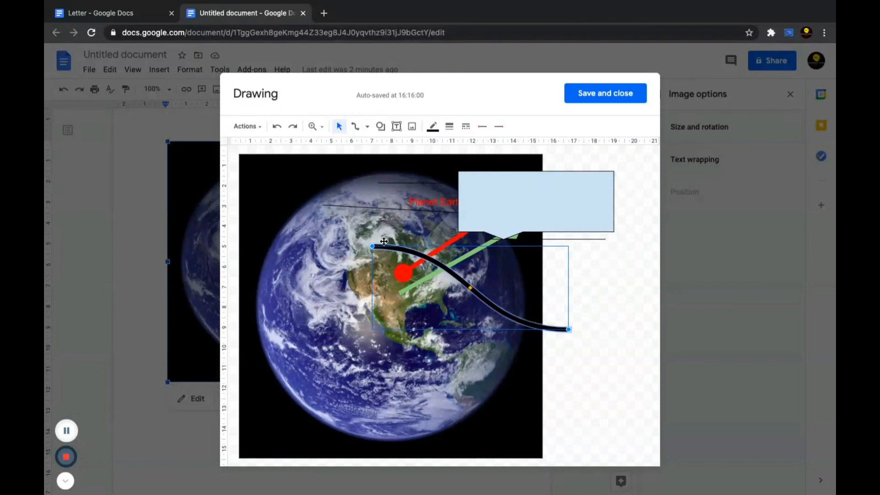
drag(467, 283, 433, 257)
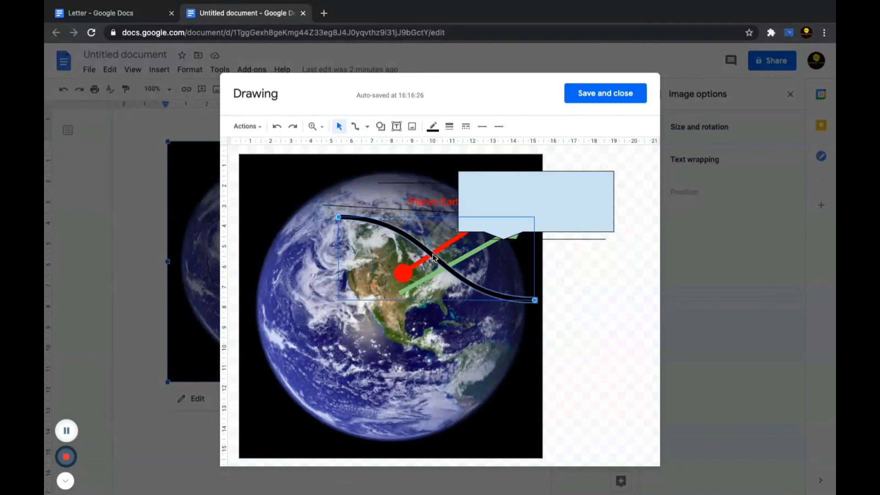